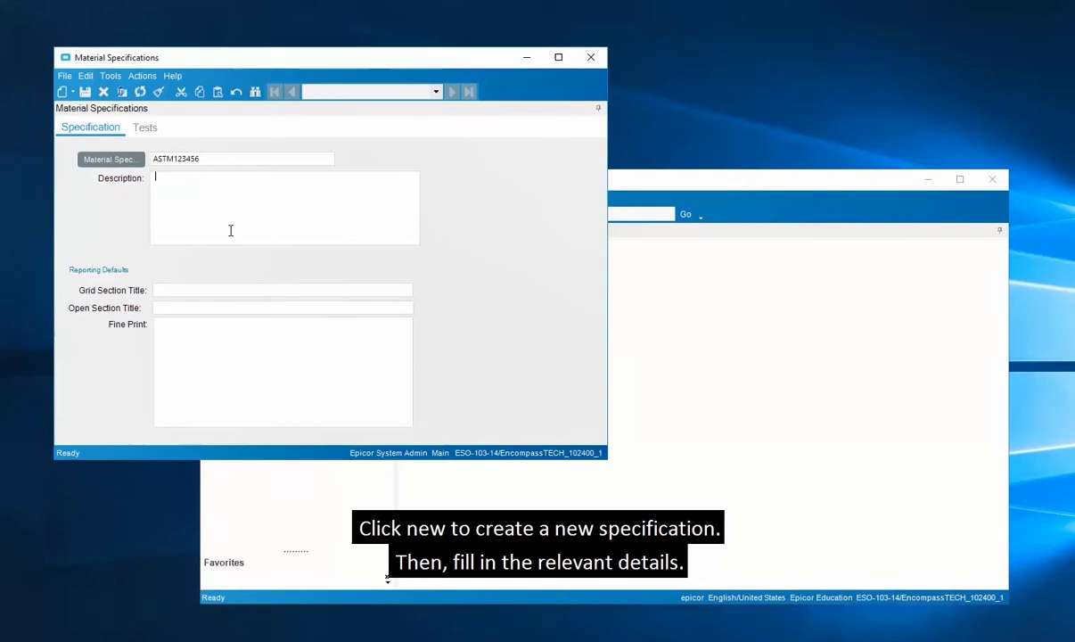
# Step: Enter the specification description ASTM-123-456, the grid section title Chemical Tests and the open section title Mechanical Tests
pyautogui.write('ASTM-123-456')
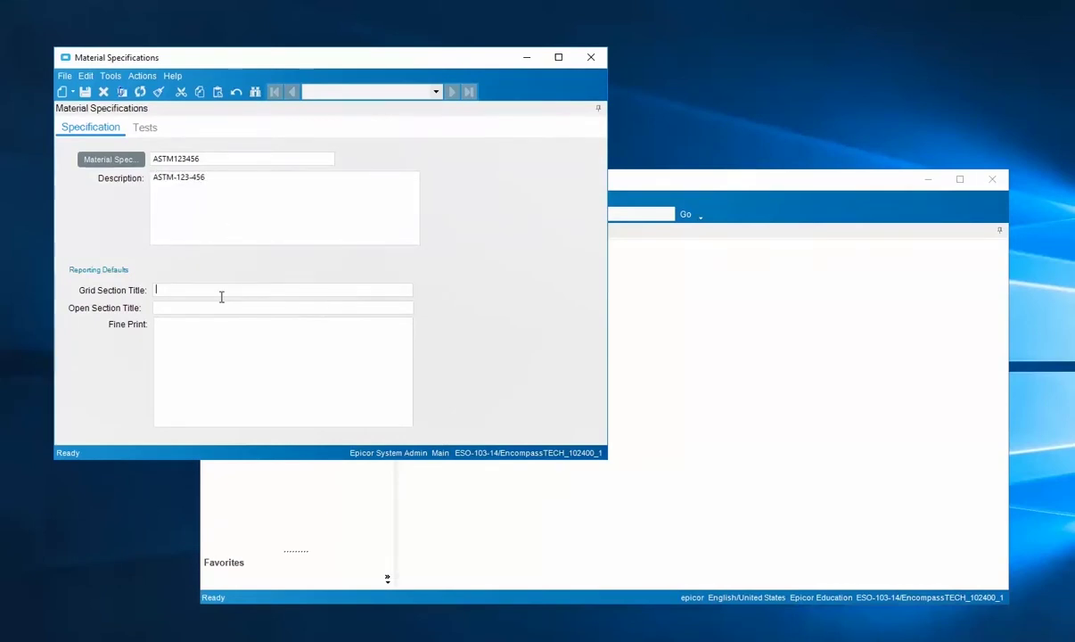
pyautogui.click(221, 292)
pyautogui.write('Chemical Tests')
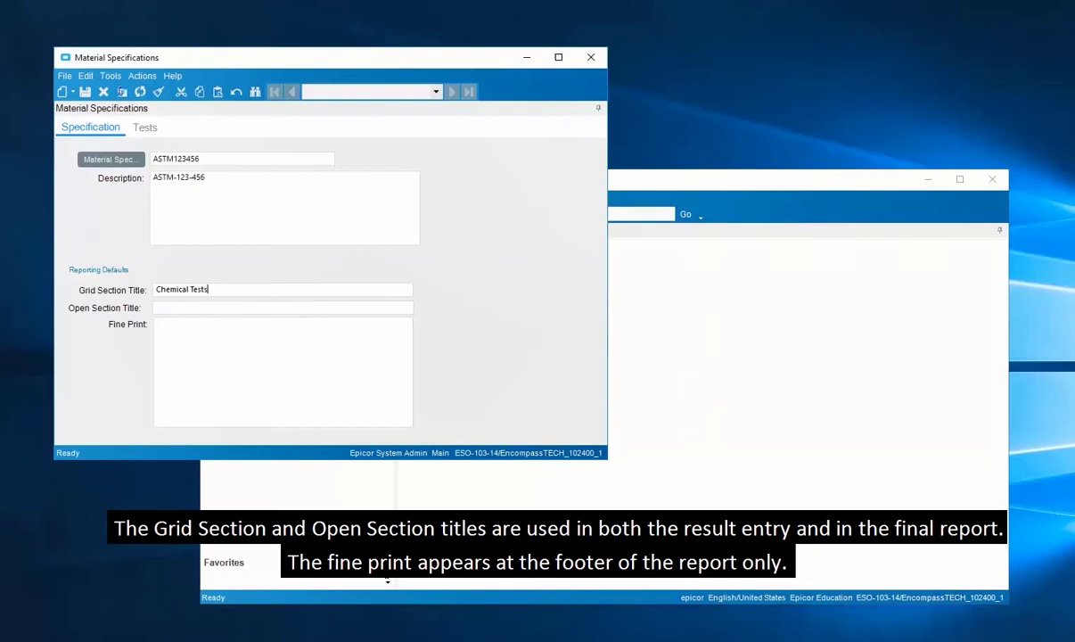
pyautogui.click(221, 307)
pyautogui.write('Mechanical Test')
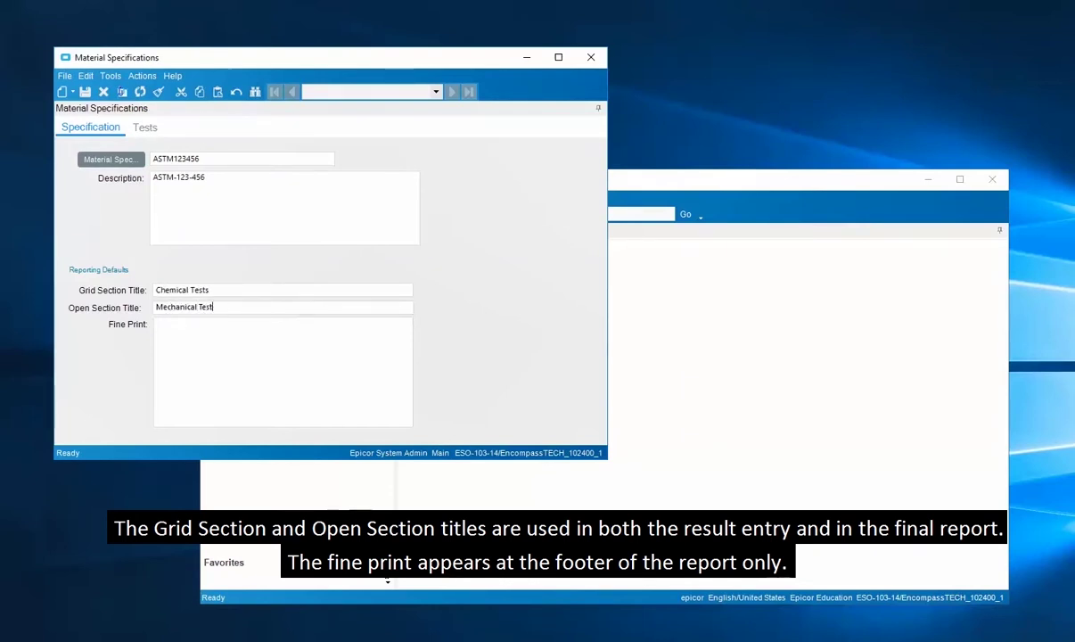
pyautogui.write('s')
# Step: Enter the fine print "This is a test example. Any resemblance to actual specifications living or dead, or actual events is purely coincidental." and save the specification
pyautogui.press('Tab')
pyautogui.write('This is a test example.  Any resemblance to actual specifications living or dead, or actual events is purely coincidental.')
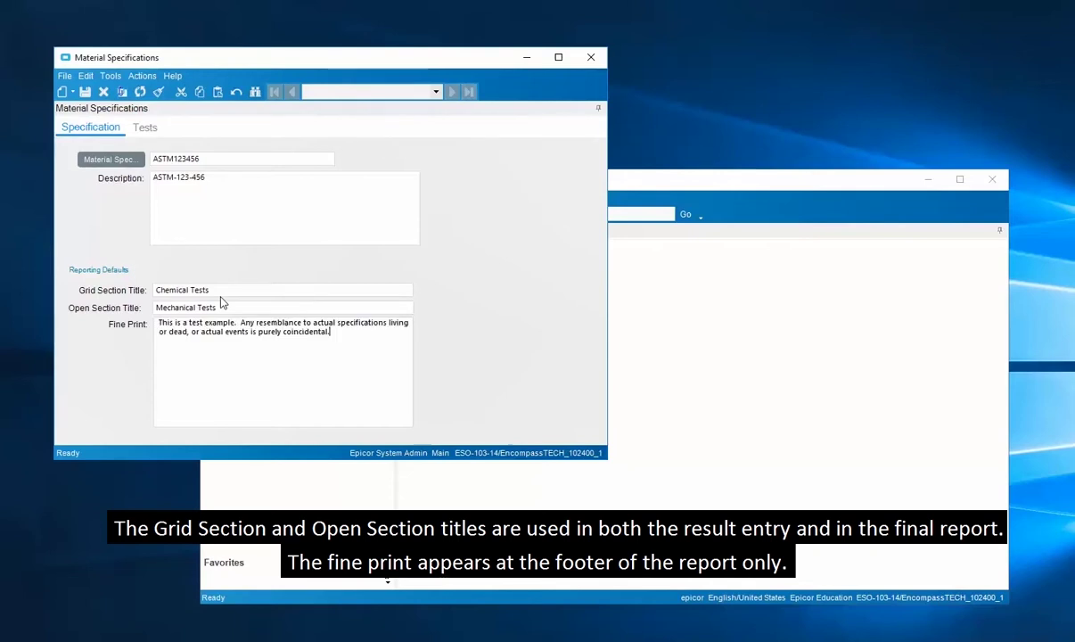
pyautogui.click(85, 92)
# Step: Add a Grid Numeric 01 test to the specification with the prompt Al and the description Aluminum
pyautogui.click(143, 131)
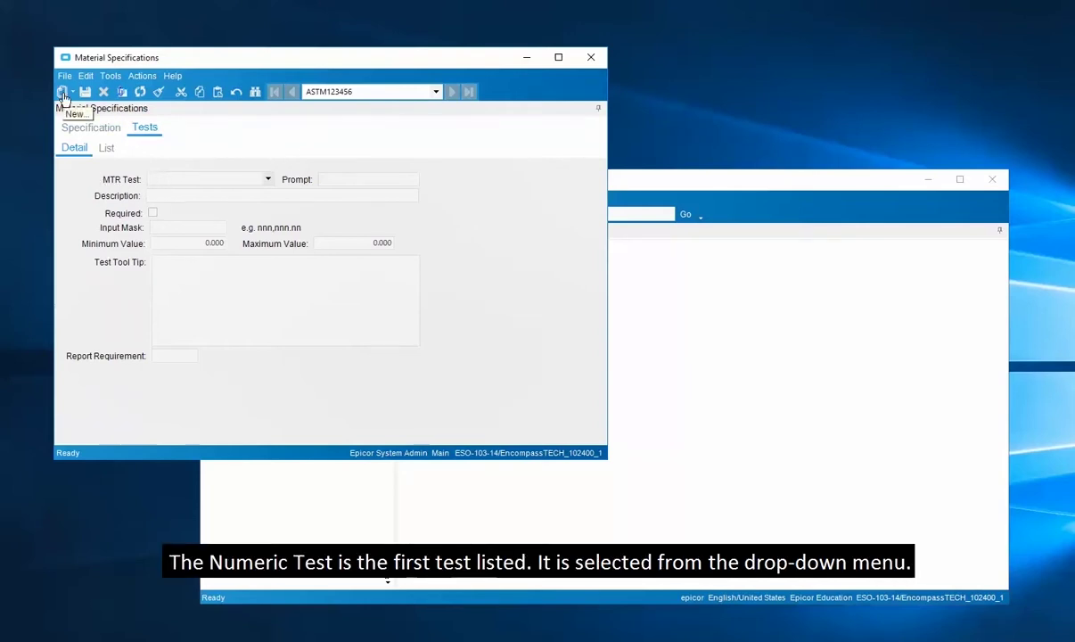
pyautogui.click(62, 92)
pyautogui.click(266, 180)
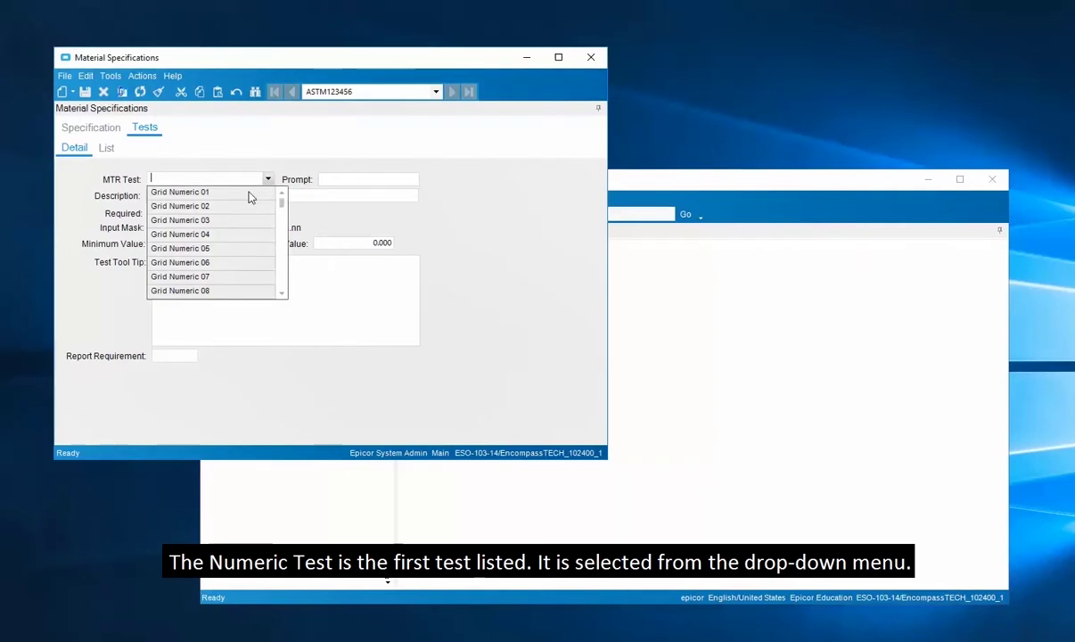
pyautogui.click(242, 194)
pyautogui.click(338, 182)
pyautogui.write('Al')
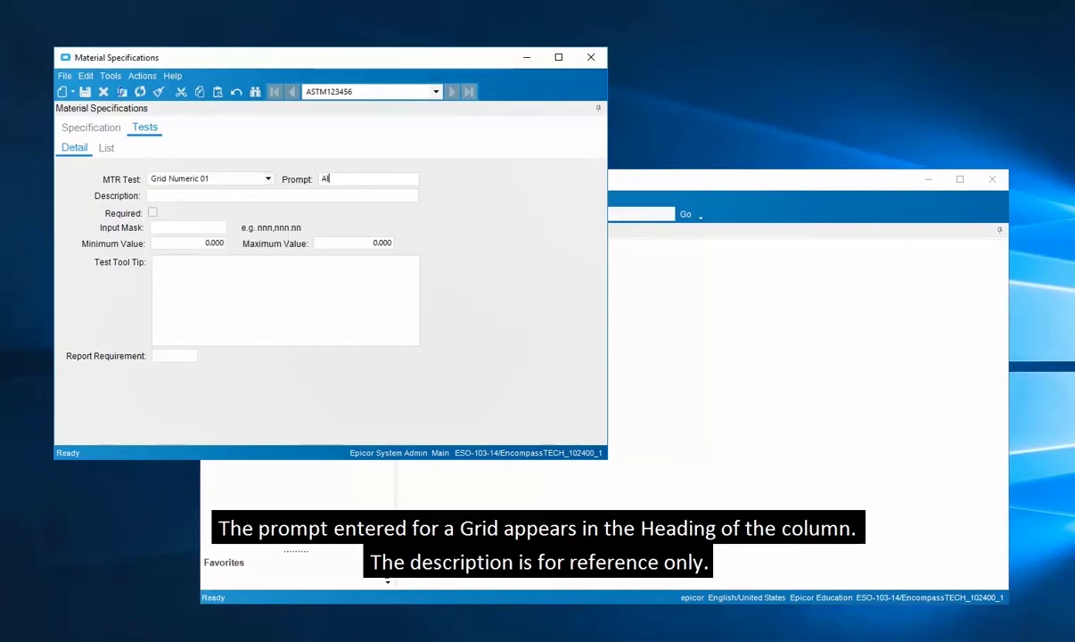
pyautogui.press('Tab')
pyautogui.write('A')
pyautogui.hotkey('shift', 'Home')
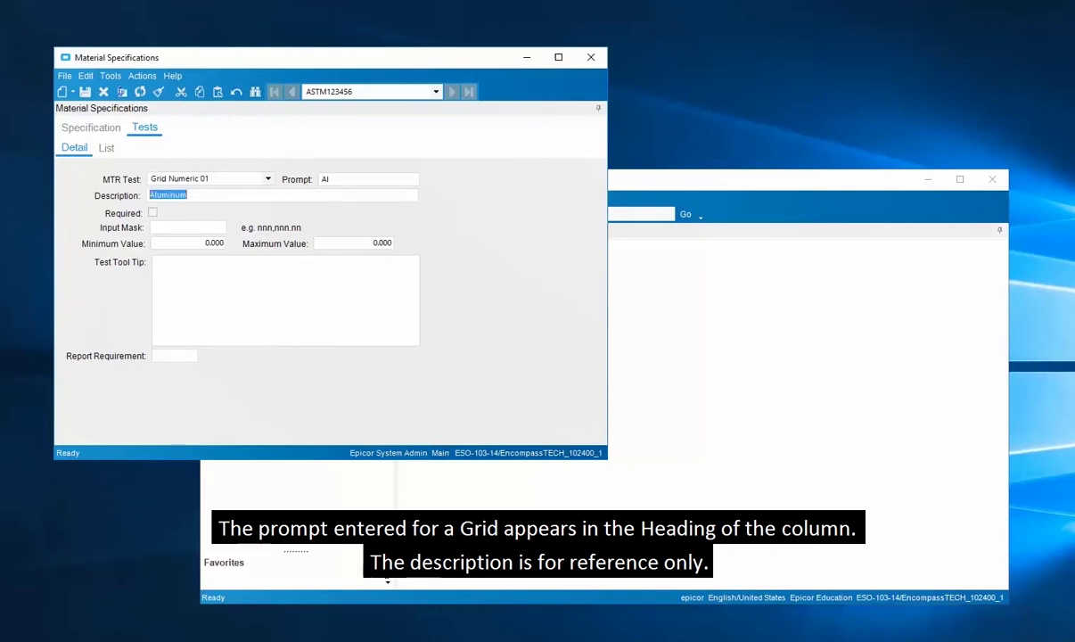
pyautogui.press('Tab')
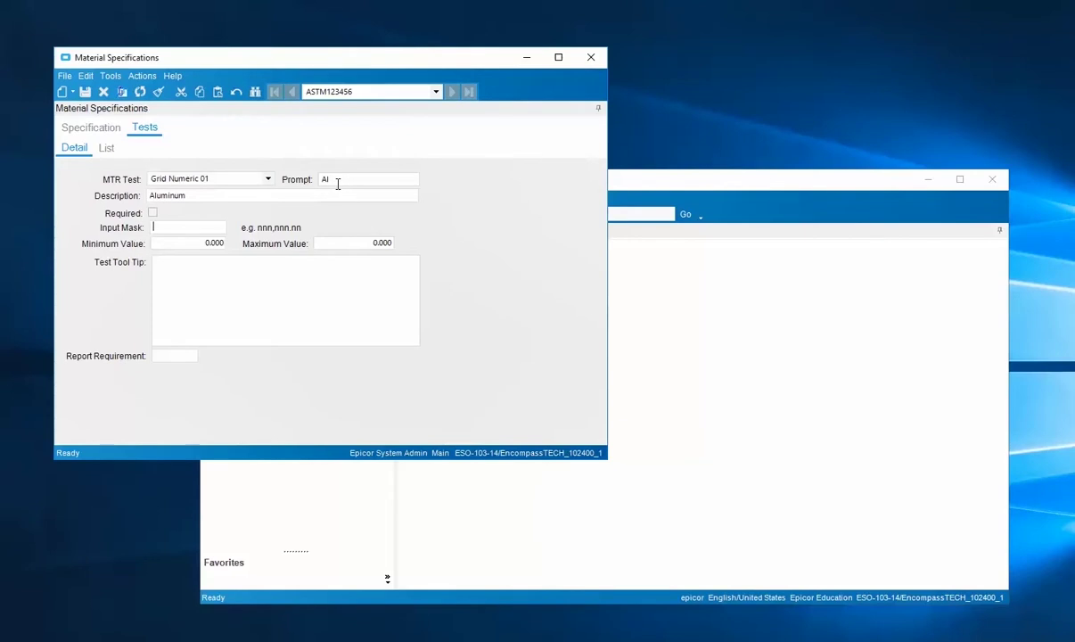
# Step: Set the aluminum test's input mask to n.nnn, its minimum value to 0.001 and its maximum value to 1.5
pyautogui.write('n.nnn')
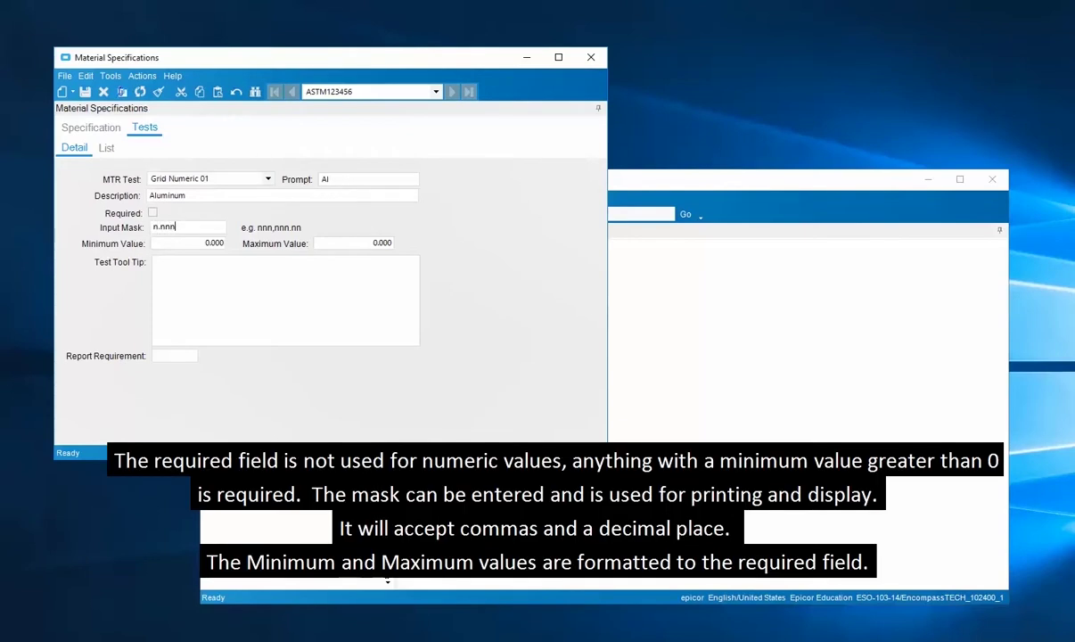
pyautogui.press('Tab')
pyautogui.press('BackSpace')
pyautogui.press('Tab')
pyautogui.write('1.5')
# Step: Enter the tool tip "Aluminum .001-1.5" and the report requirement .001-1.5 for the aluminum test, and save it
pyautogui.press('Tab')
pyautogui.write('Aluminum ')
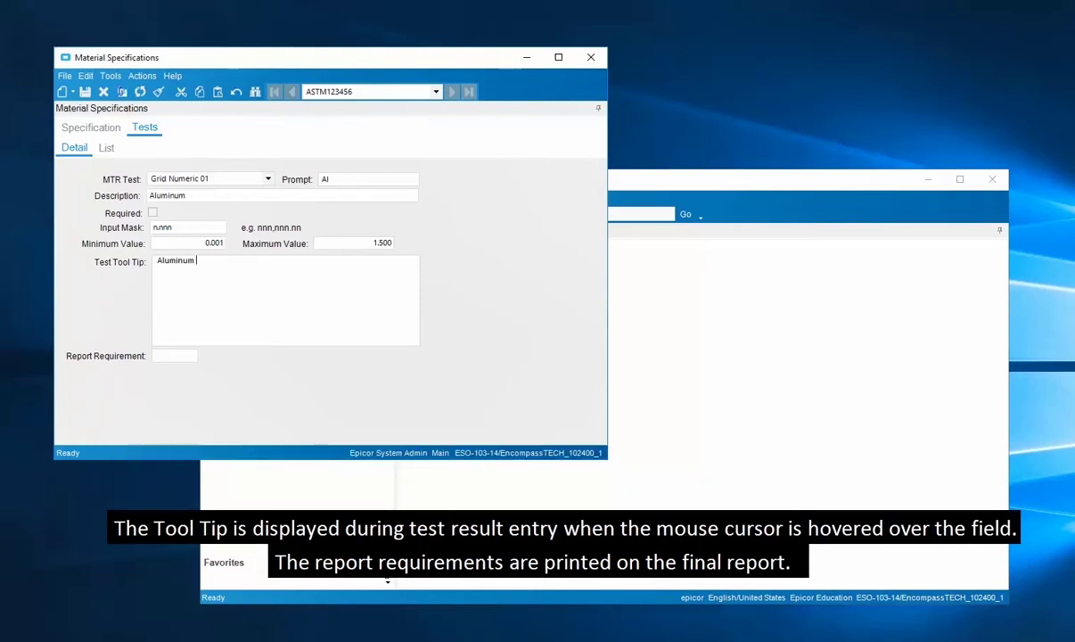
pyautogui.write('.001-1.5')
pyautogui.press('Tab')
pyautogui.write('.0')
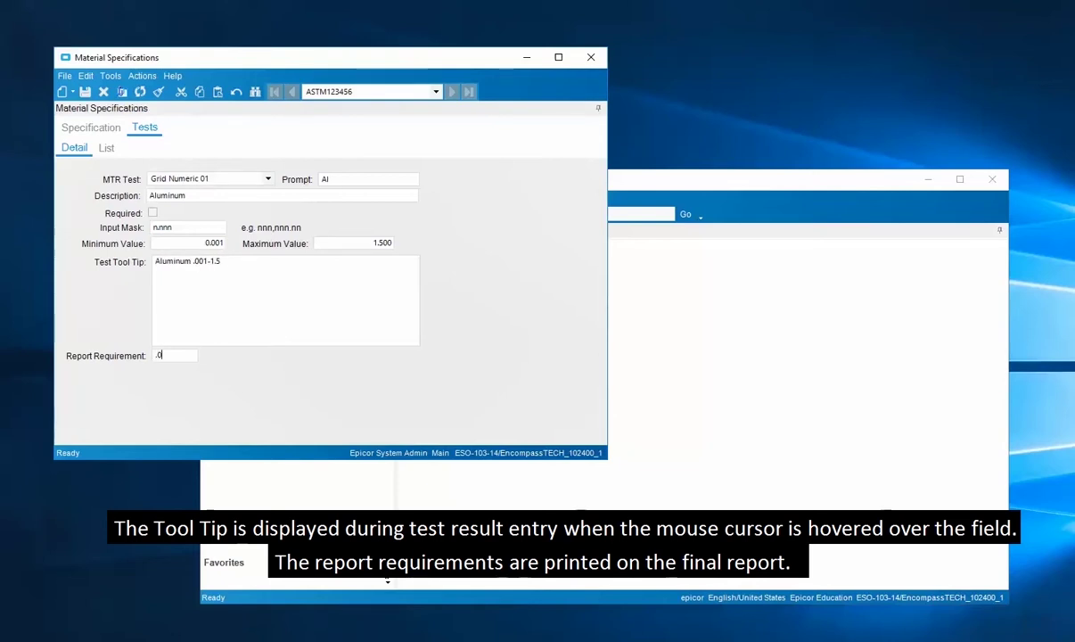
pyautogui.write('01-1.5')
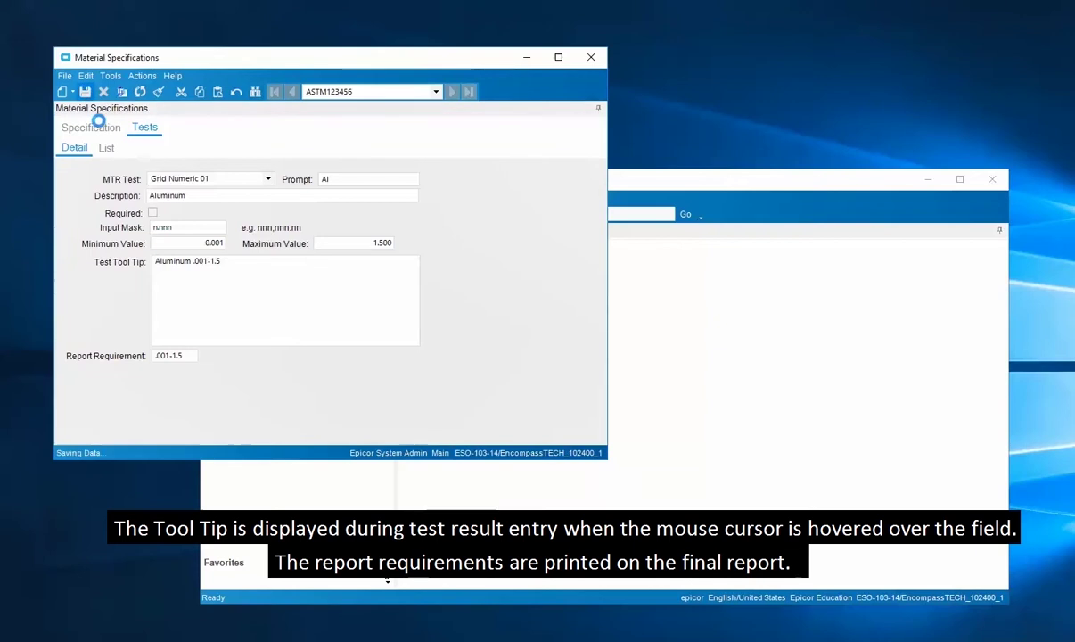
# Step: Add another test to the specification, using Open Boolean 01 as the MTR test
pyautogui.click(62, 94)
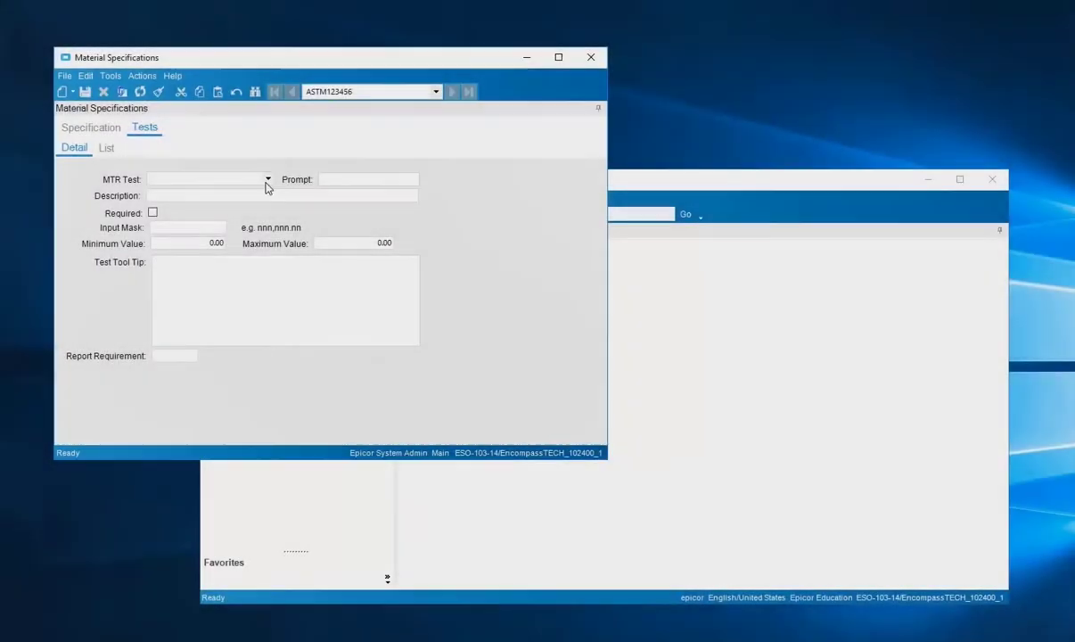
pyautogui.click(267, 179)
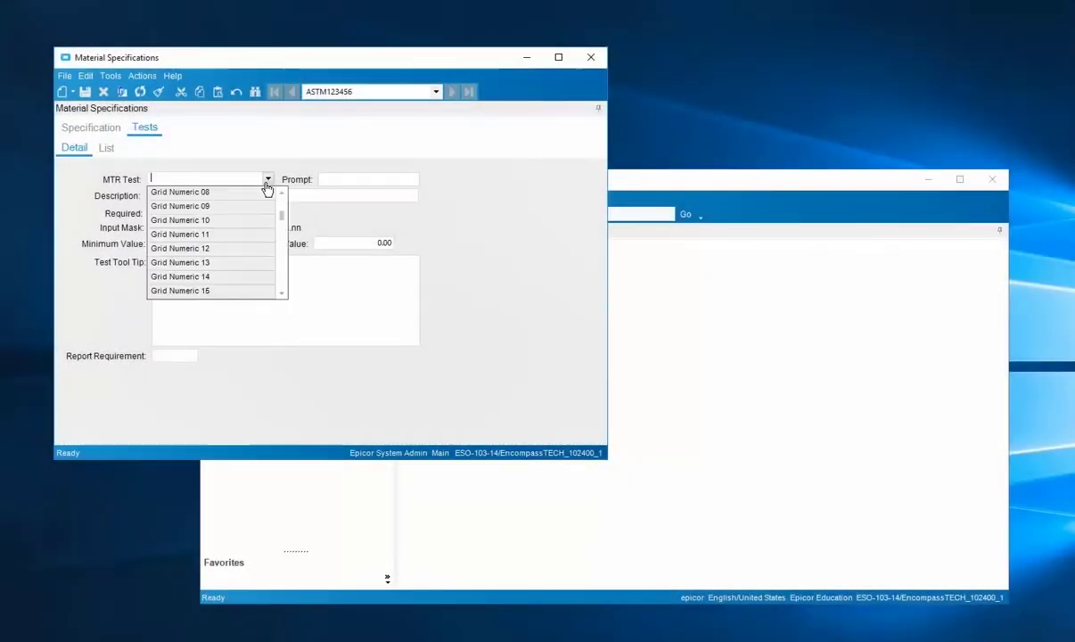
pyautogui.click(282, 283)
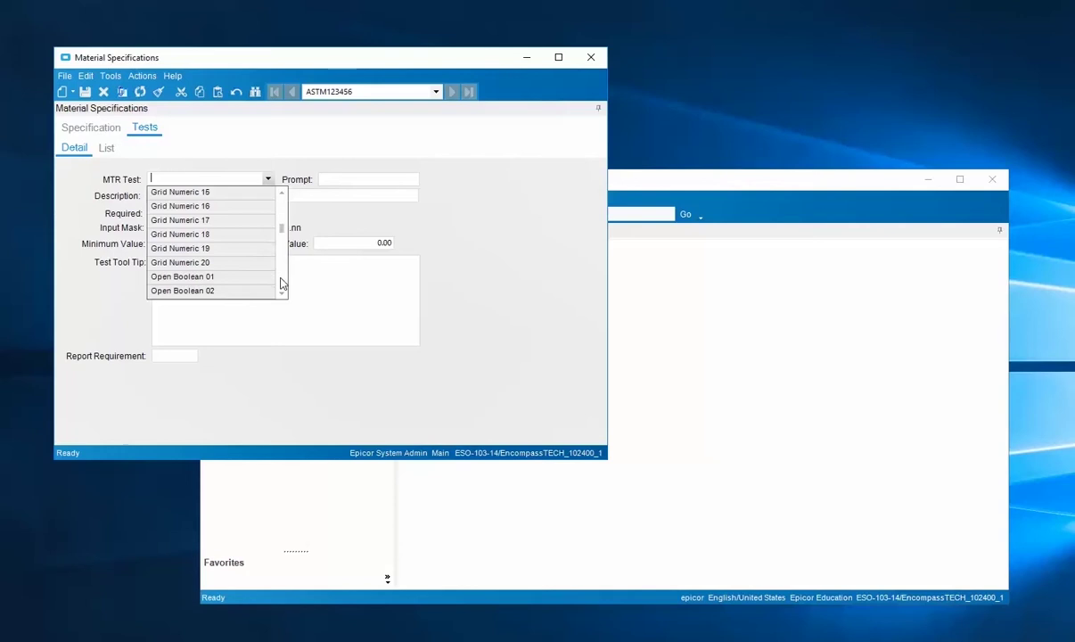
pyautogui.click(217, 276)
# Step: Give the Open Boolean 01 test the prompt Inspected and the description Inspection Completed
pyautogui.click(344, 182)
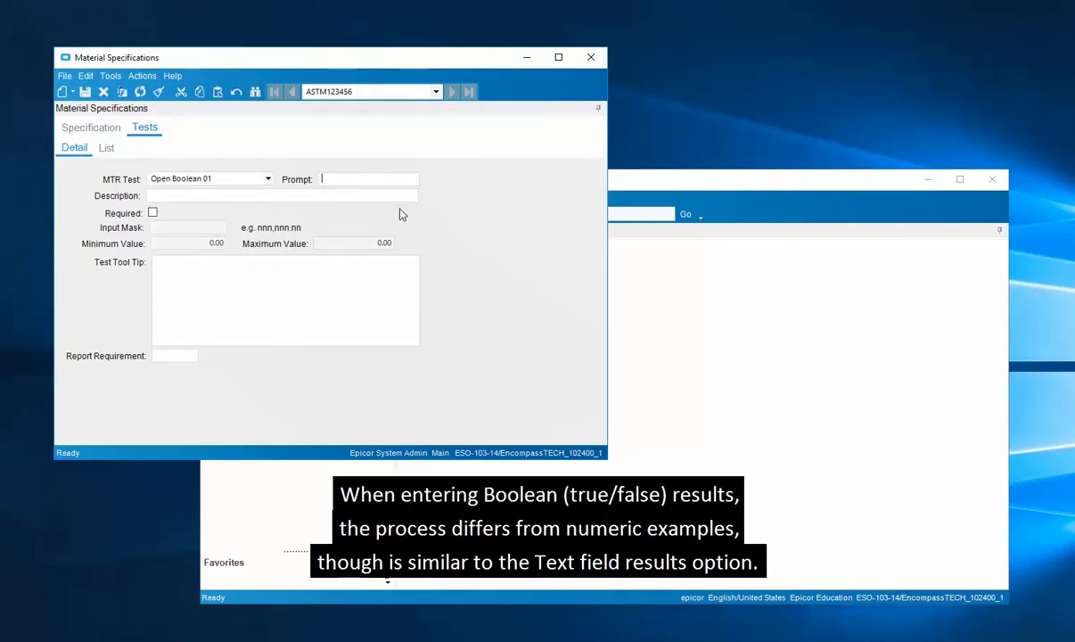
pyautogui.write('Inspect')
pyautogui.press('BackSpace')
pyautogui.press('BackSpace')
pyautogui.write('d')
pyautogui.press('Tab')
pyautogui.write('Inspection Compl')
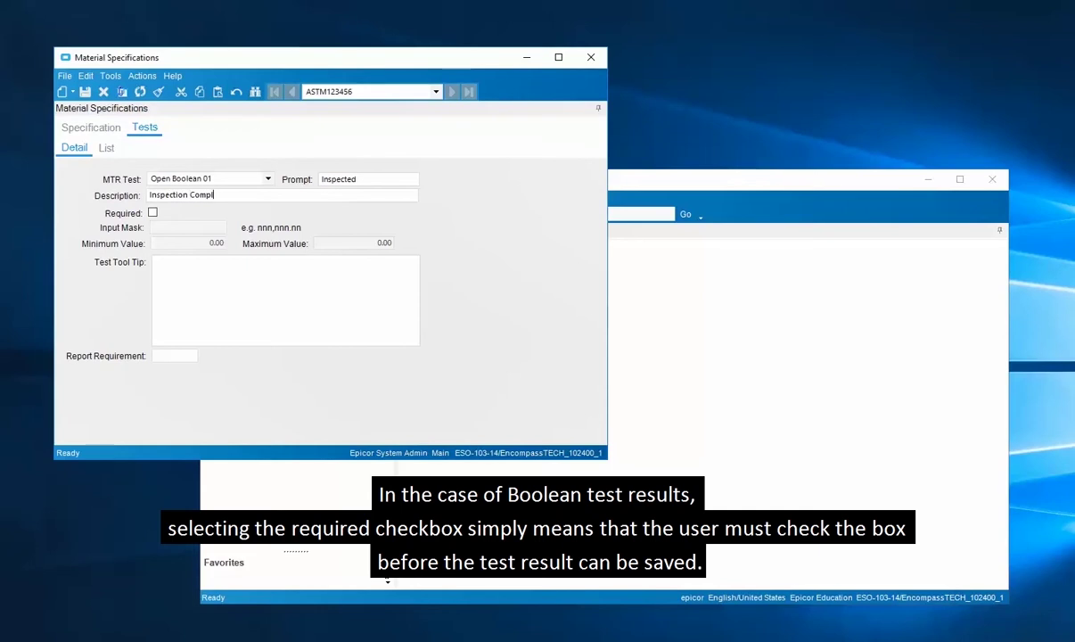
pyautogui.write('eted')
# Step: Mark the Inspected test as required and enter the tool tip "Check when inspected"
pyautogui.press('Tab')
pyautogui.press('space')
pyautogui.click(334, 277)
pyautogui.write('Che')
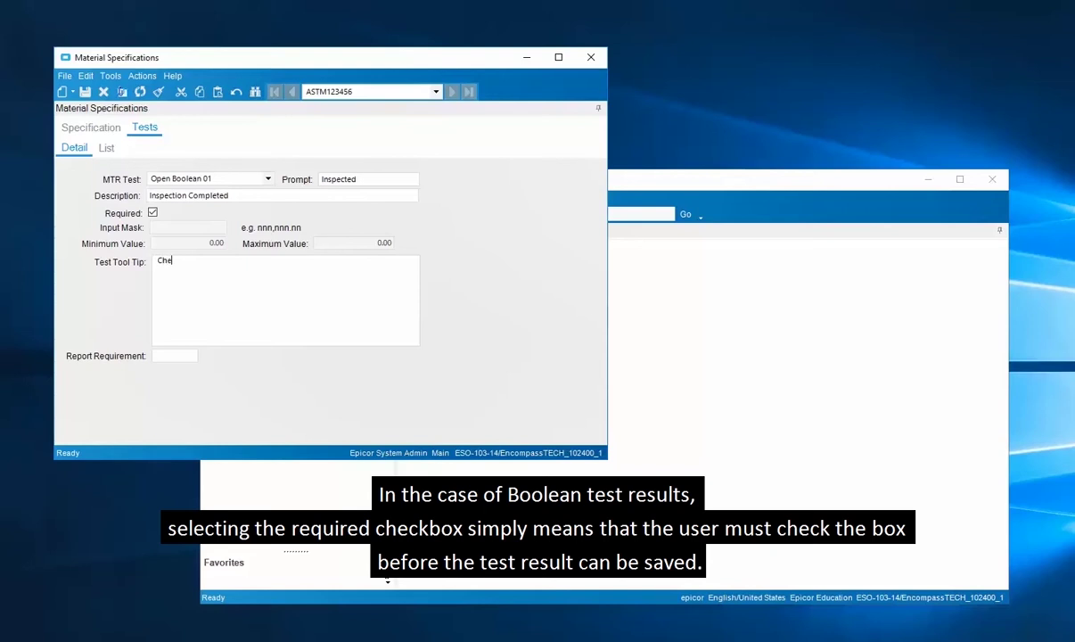
pyautogui.write('ck when inspected')
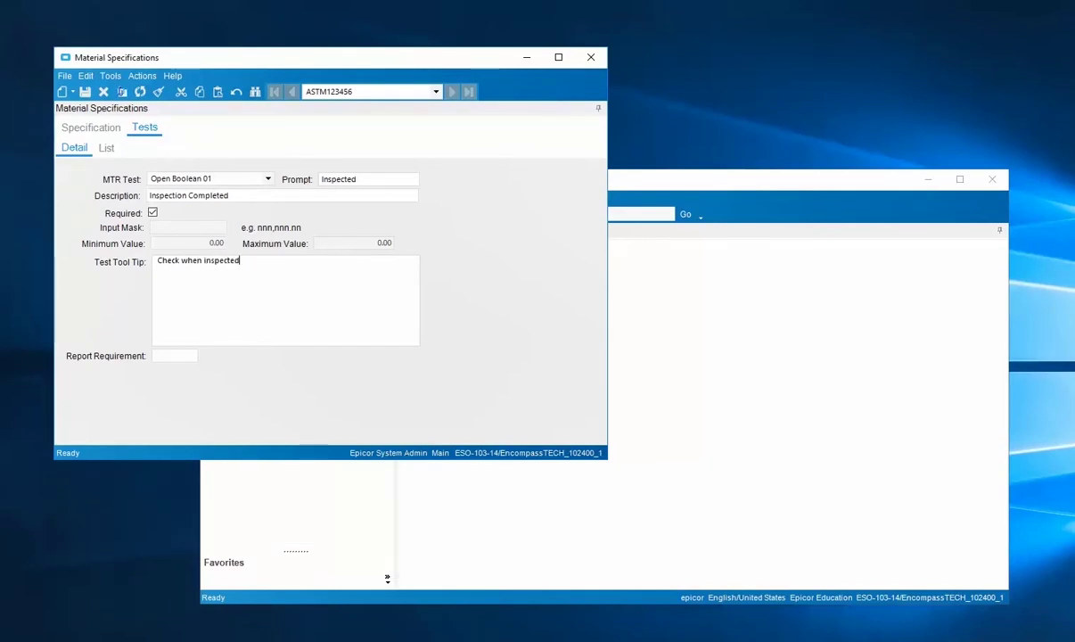
pyautogui.press('Tab')
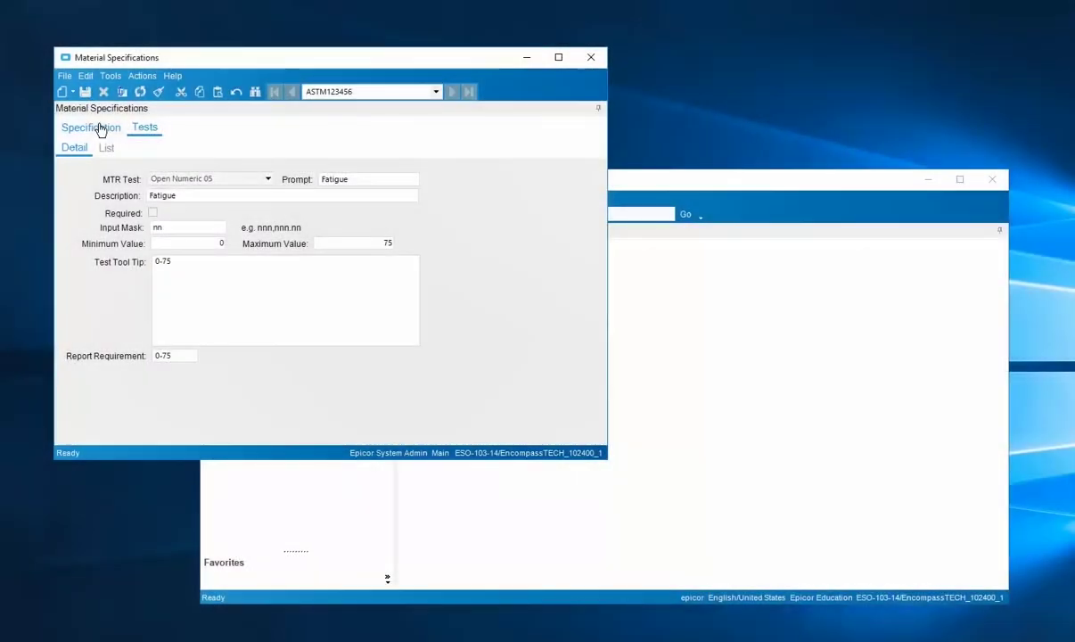
# Step: Add a new test to the specification, using Open Text 01 as the MTR test
pyautogui.click(61, 91)
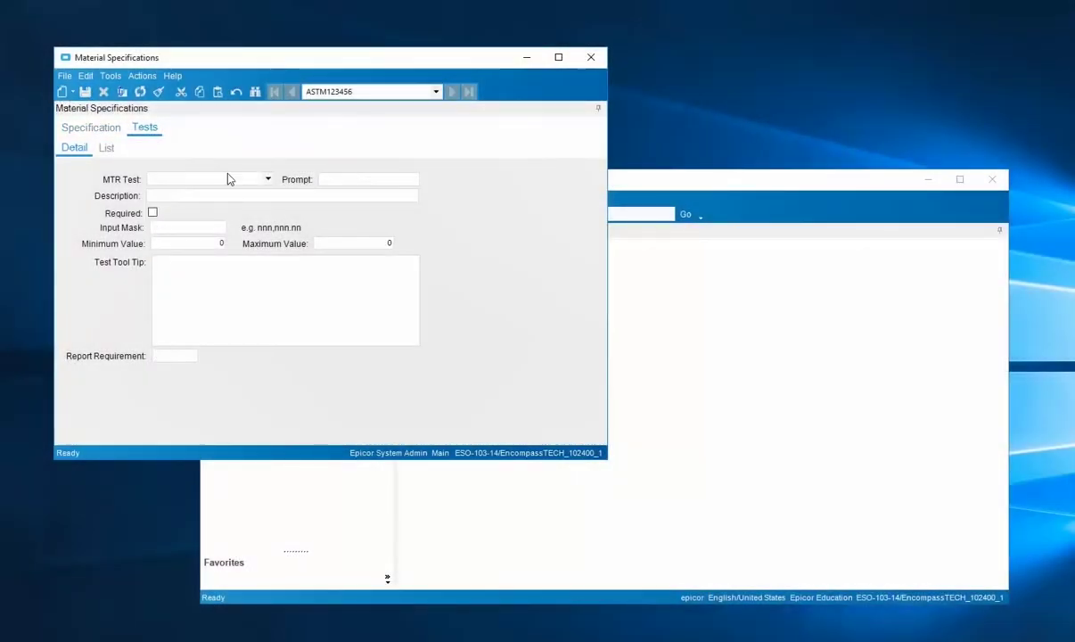
pyautogui.click(268, 179)
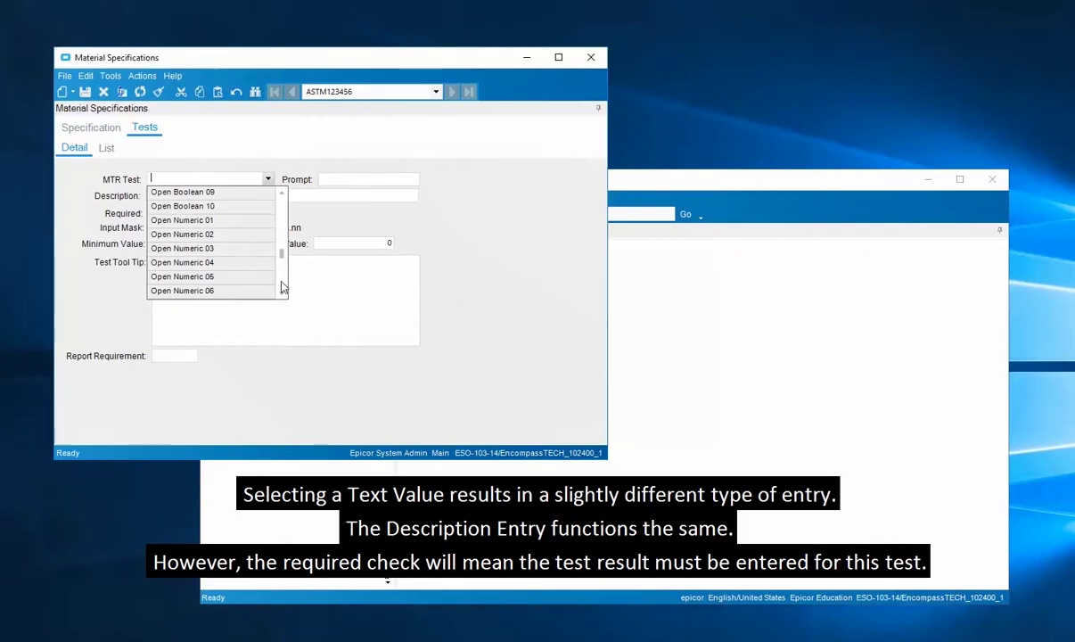
pyautogui.scroll(-3, 281, 285)
pyautogui.click(231, 264)
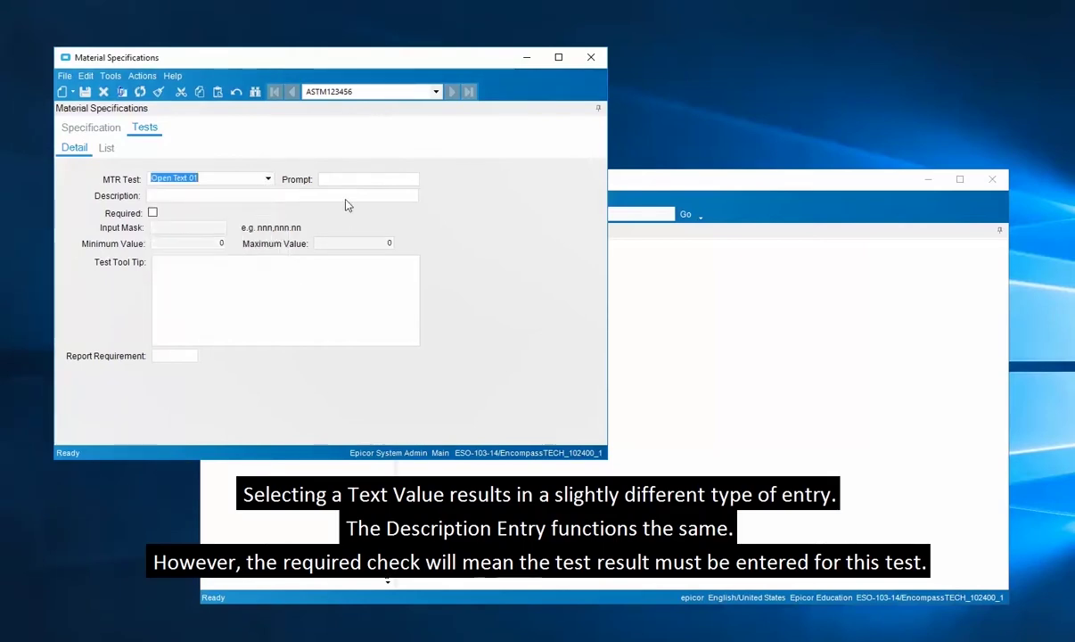
# Step: Give the Open Text 01 test the prompt Entered By and the description Entry Person, and mark it as required
pyautogui.click(342, 179)
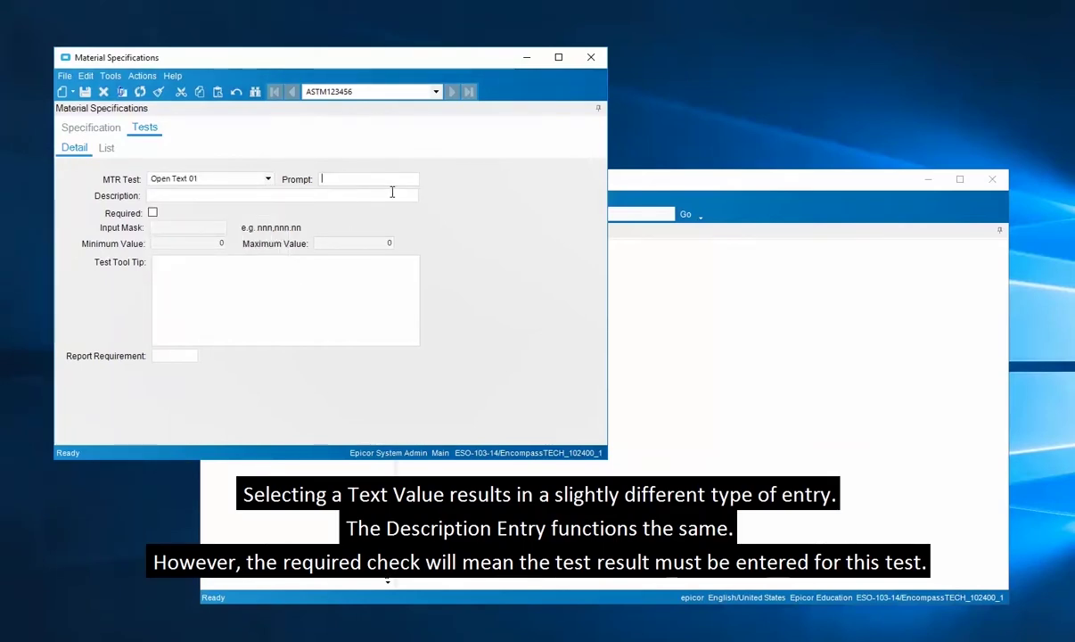
pyautogui.write('Entered By')
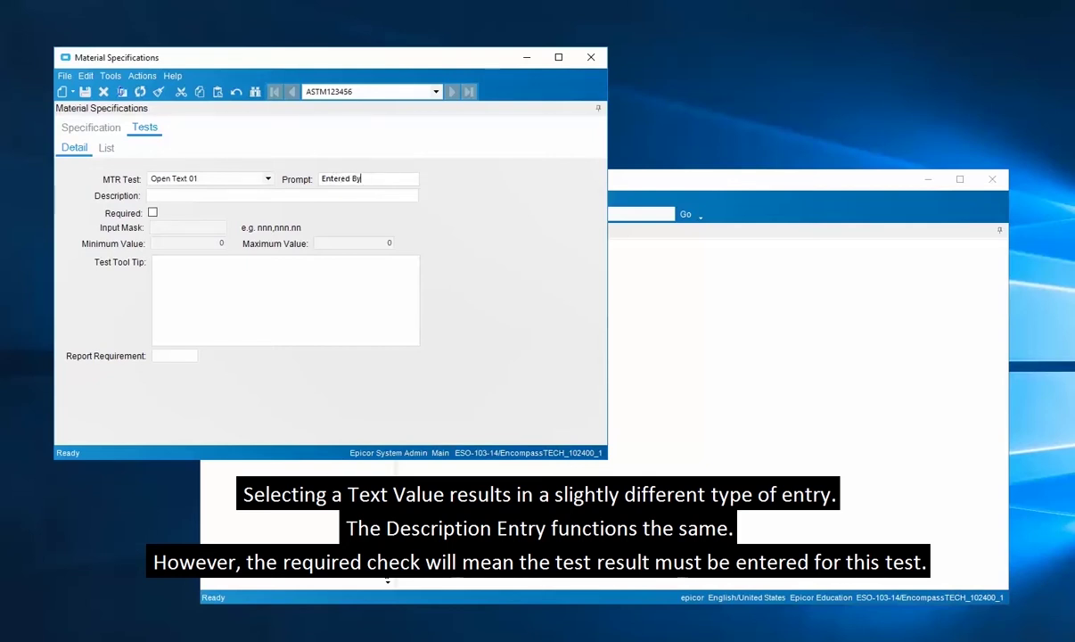
pyautogui.click(392, 192)
pyautogui.write('Entry Person')
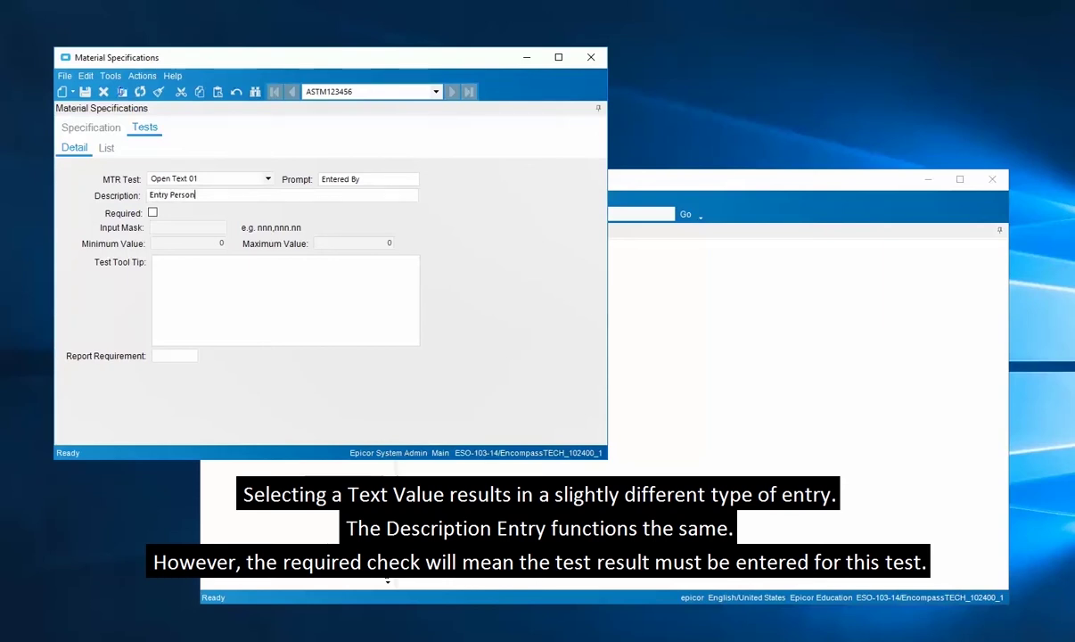
pyautogui.press('Tab')
pyautogui.press('space')
pyautogui.press('Tab')
# Step: Enter the tool tip "Enter any Notes" for the Open Text 05 Notes test
pyautogui.write('Enter any')
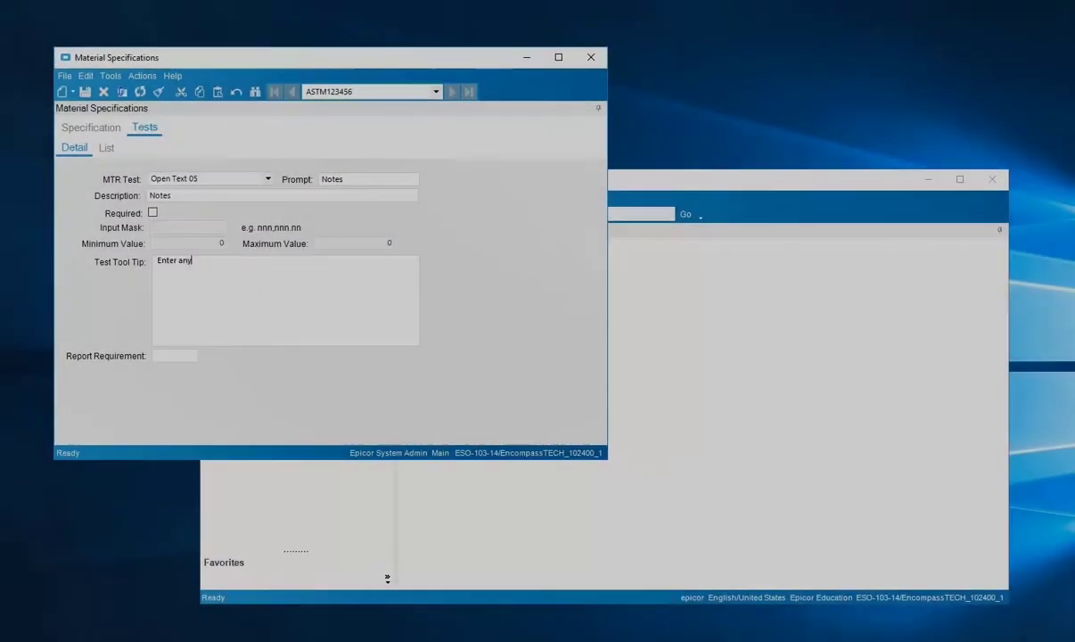
pyautogui.write('Notes')
pyautogui.press('Tab')
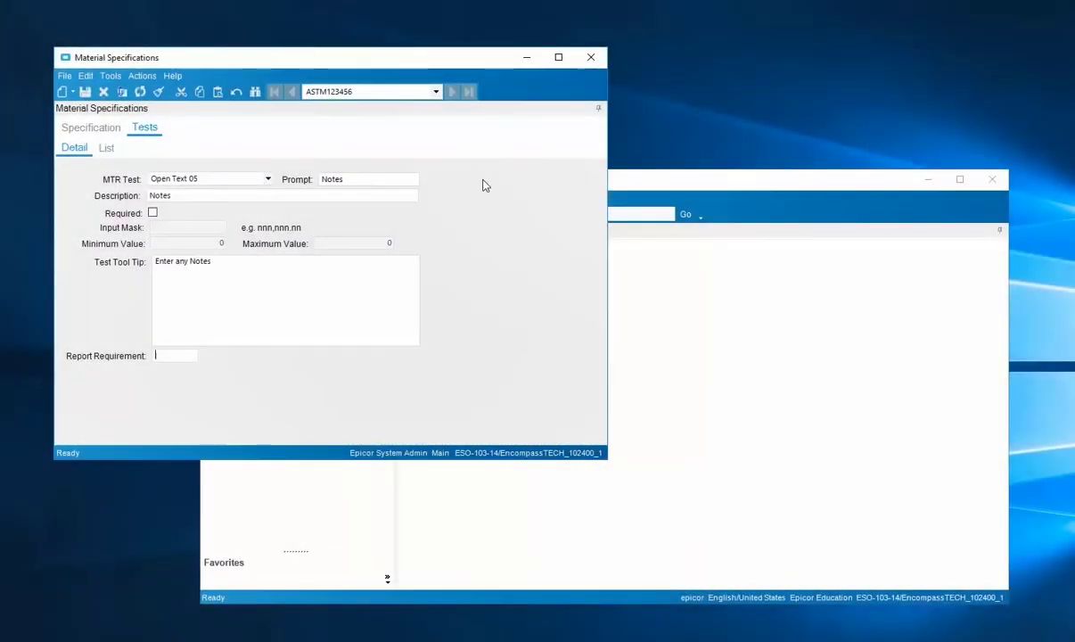
# Step: Review the list of all tests in the specification, including their limits, required flags, prompts and input masks
pyautogui.click(106, 149)
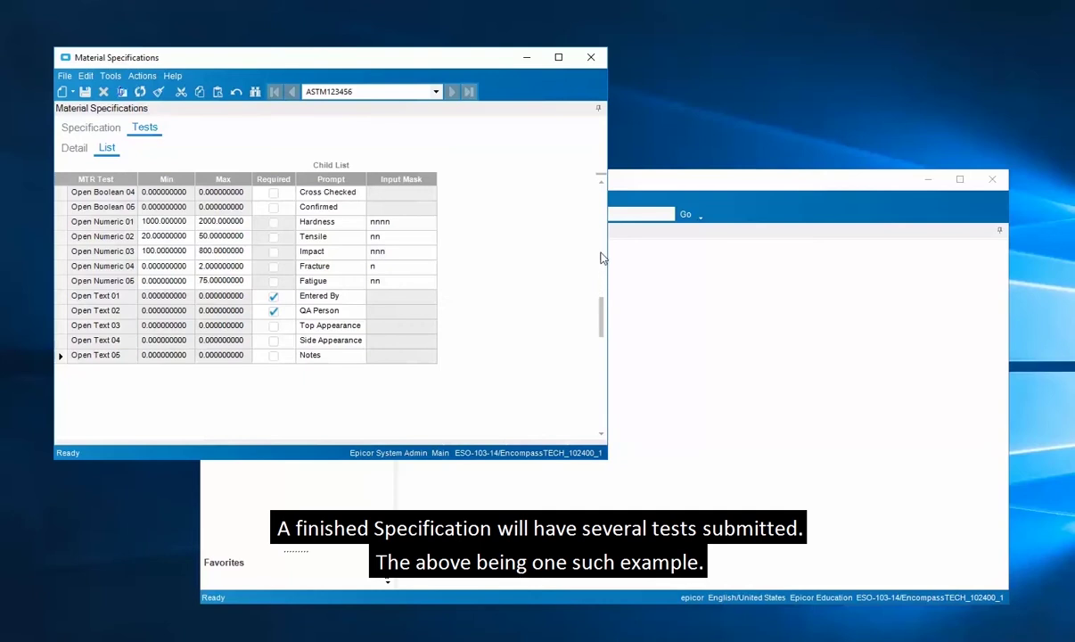
pyautogui.click(600, 181)
pyautogui.click(600, 181)
pyautogui.click(599, 182)
pyautogui.click(599, 182)
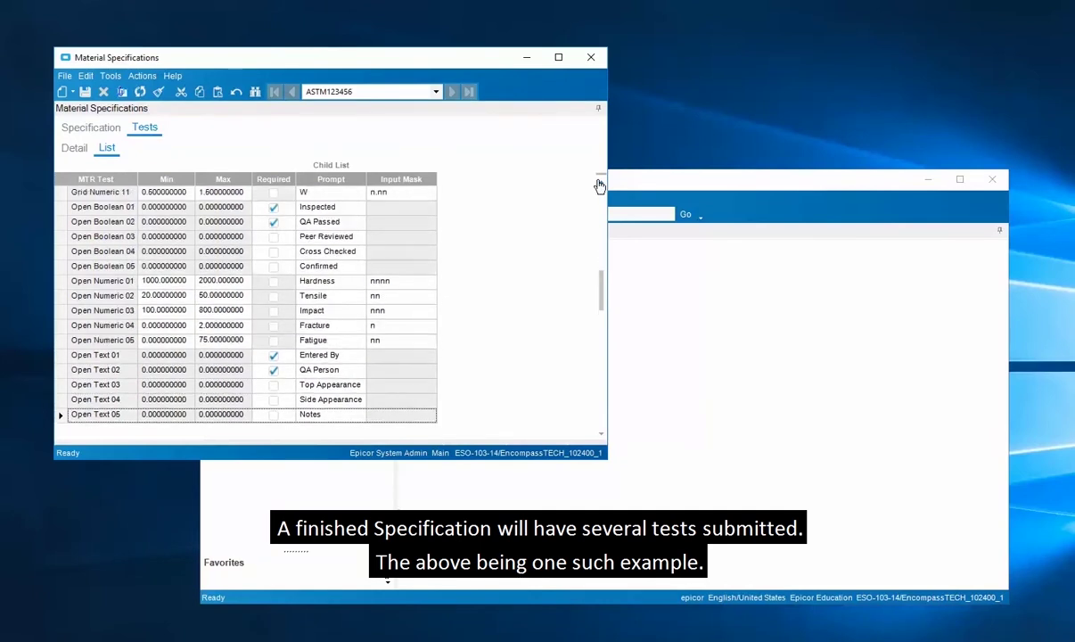
pyautogui.click(599, 182)
pyautogui.click(599, 182)
pyautogui.click(599, 182)
pyautogui.click(599, 182)
pyautogui.click(599, 182)
pyautogui.click(599, 182)
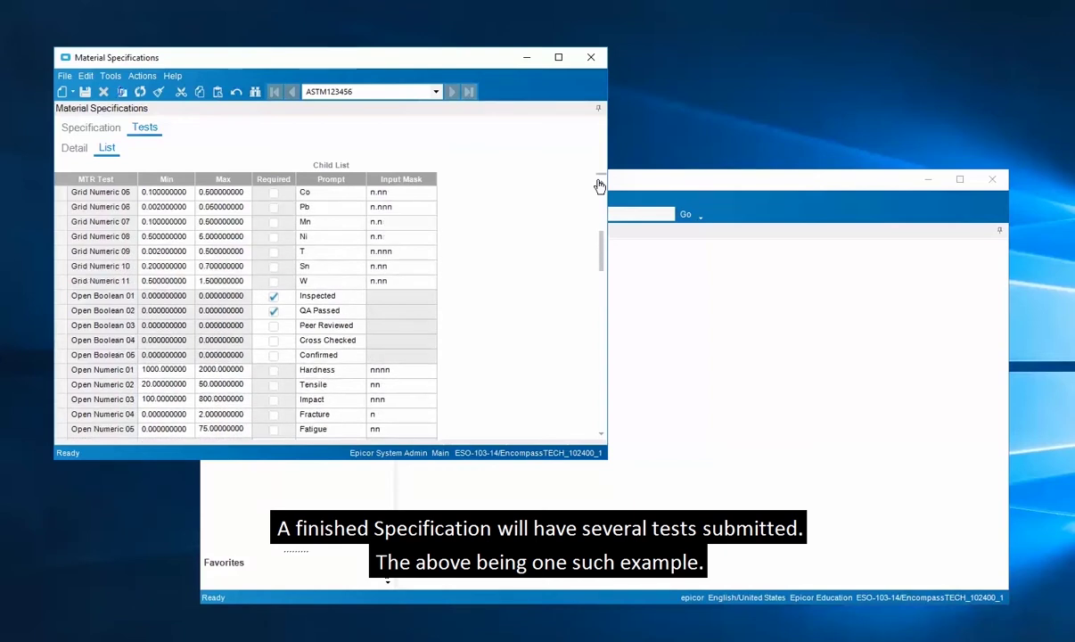
pyautogui.click(599, 182)
pyautogui.click(600, 182)
pyautogui.click(599, 182)
pyautogui.click(599, 182)
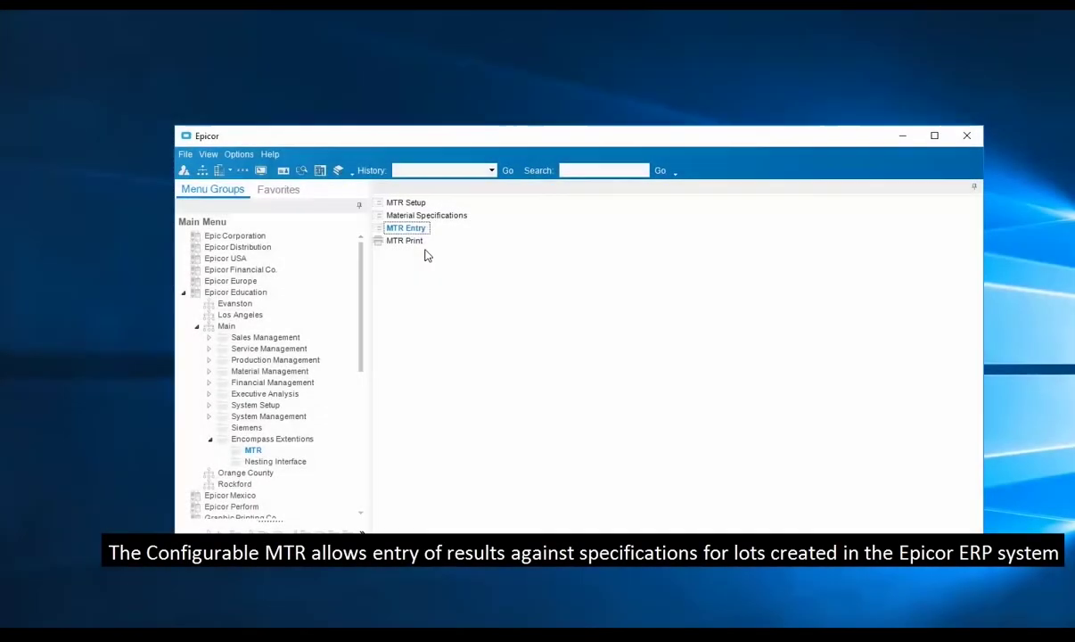
# Step: Open MTR Entry and load lot 1 for part 00S1
pyautogui.click(406, 228)
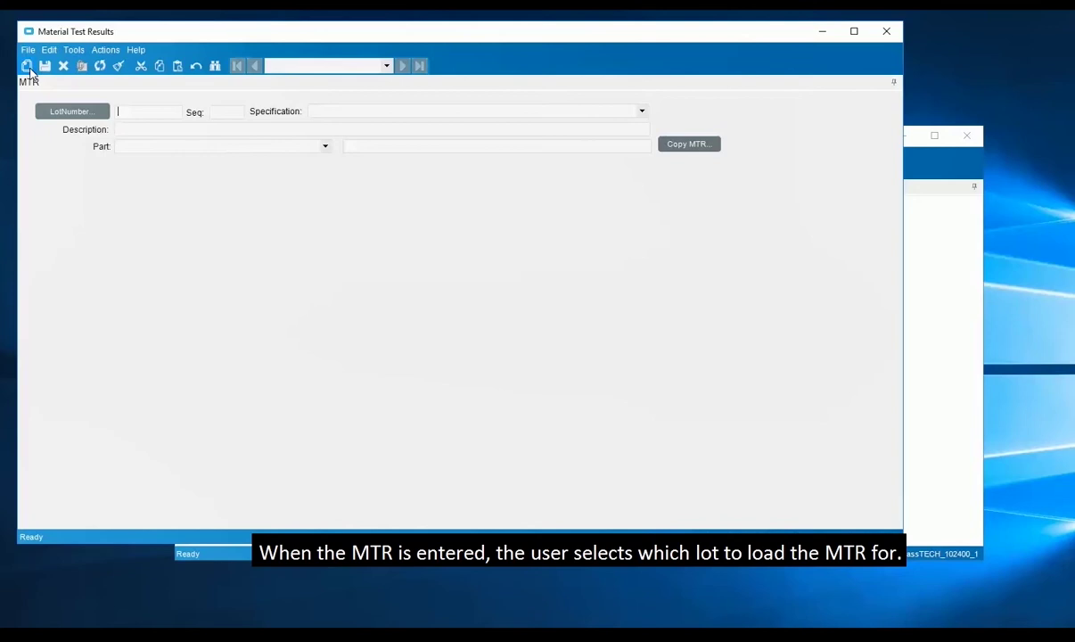
pyautogui.click(89, 112)
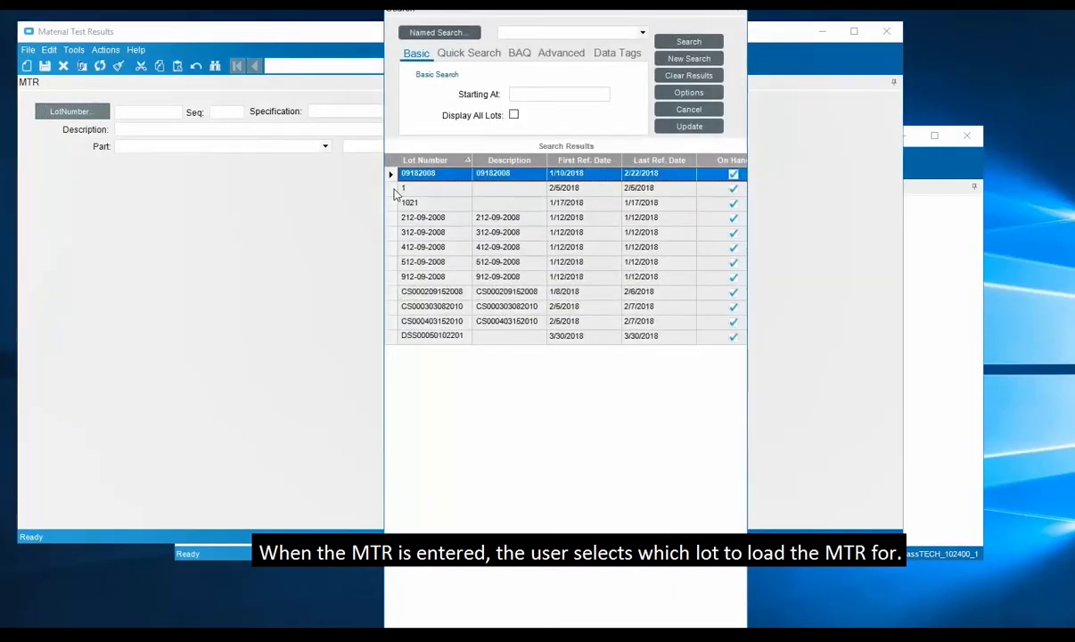
pyautogui.doubleClick(407, 189)
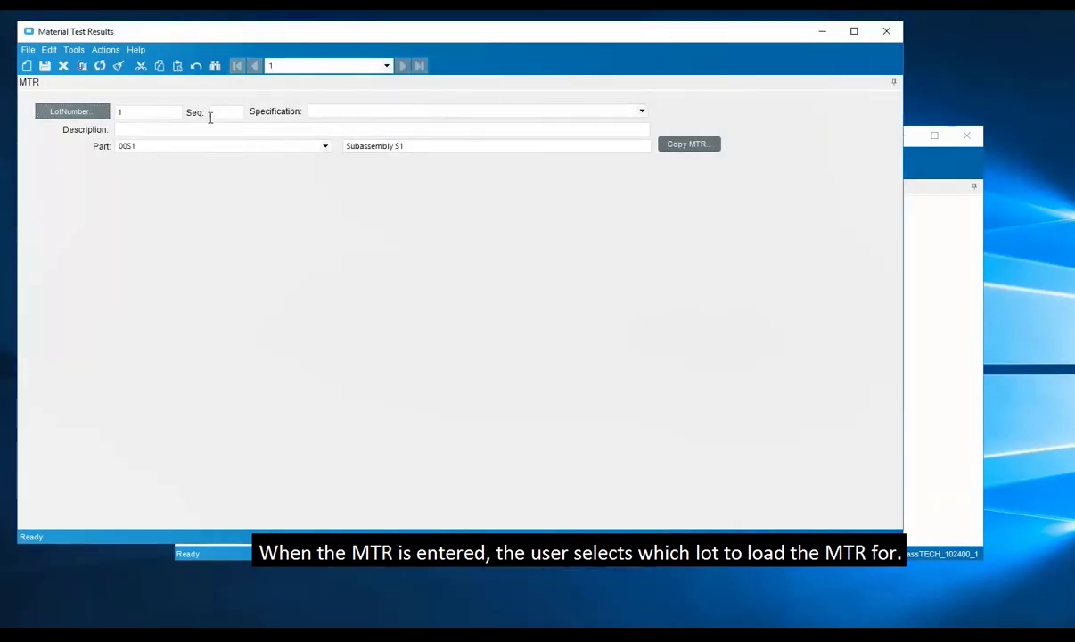
# Step: Assign the specification ASTM-123-456 to the lot's test results and enter the description "Example"
pyautogui.click(640, 113)
pyautogui.click(469, 123)
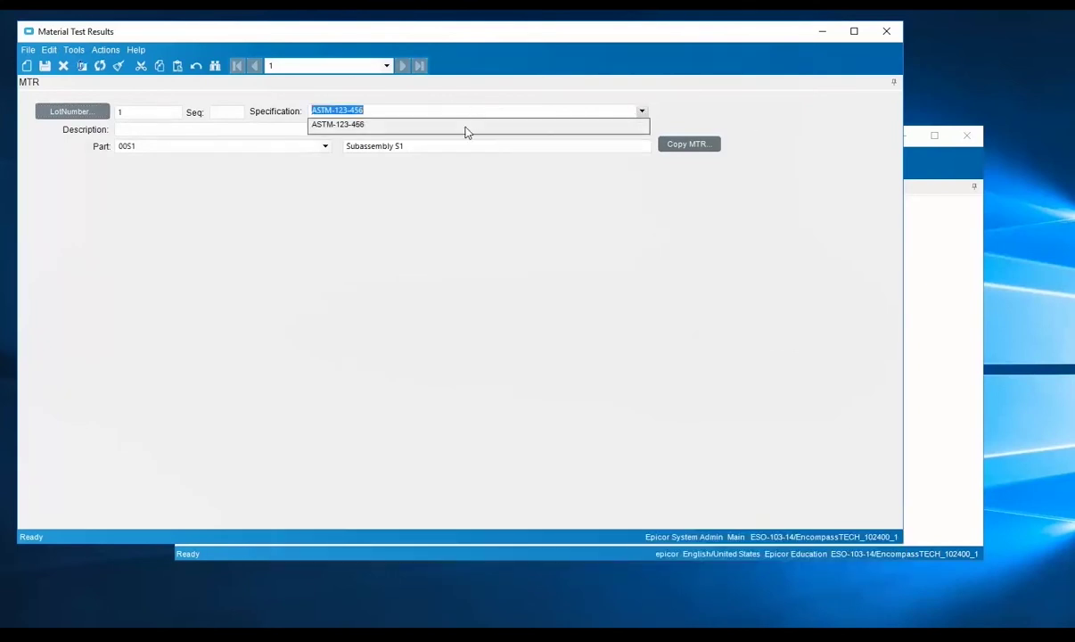
pyautogui.click(301, 130)
pyautogui.write('Example')
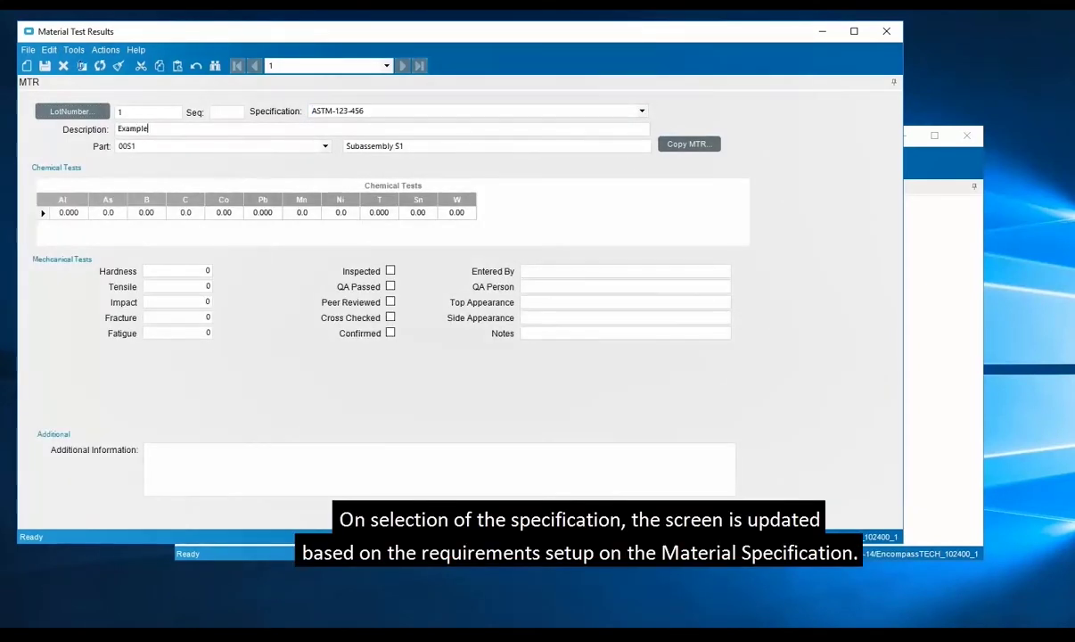
pyautogui.press('Tab')
# Step: Enter the chemical test results Al 0.002, B 0.02 and C 15.5
pyautogui.click(63, 213)
pyautogui.moveTo(113, 224)
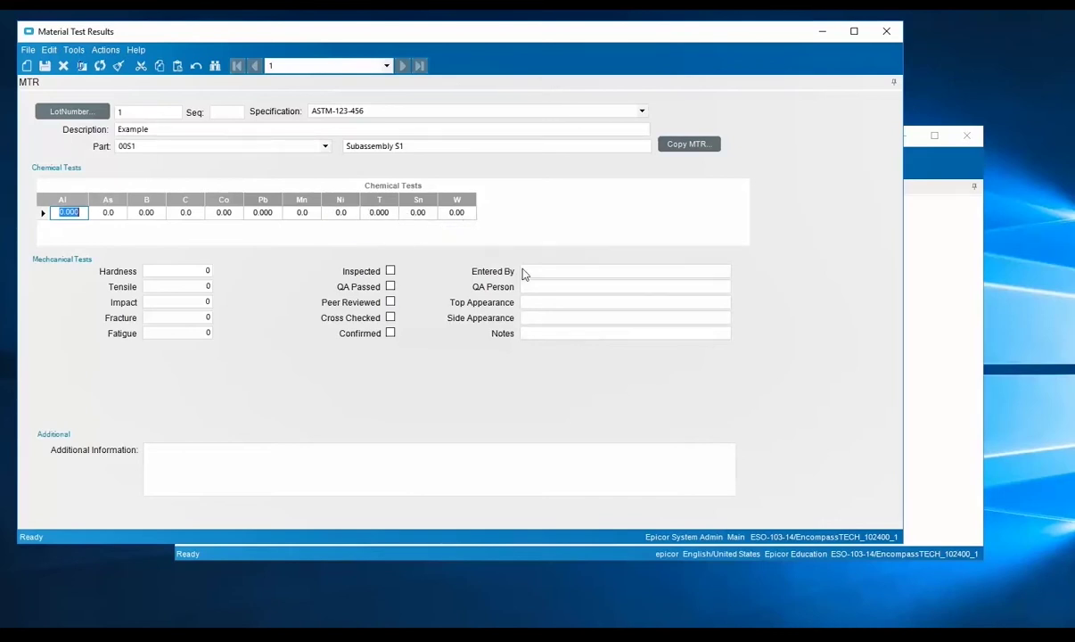
pyautogui.moveTo(534, 271)
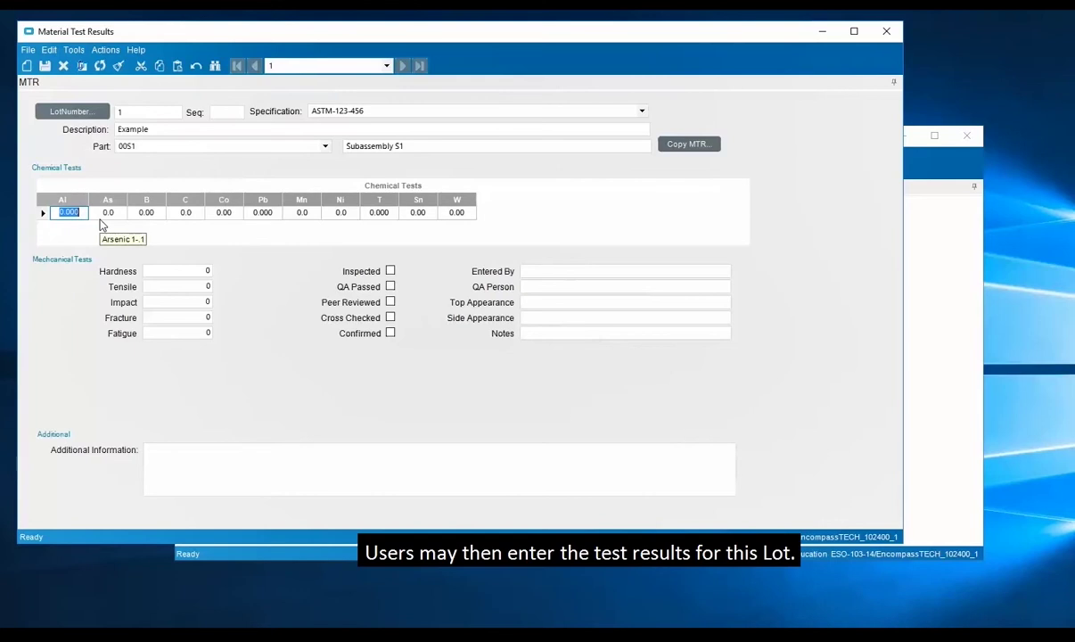
pyautogui.write('0.002')
pyautogui.press('Tab')
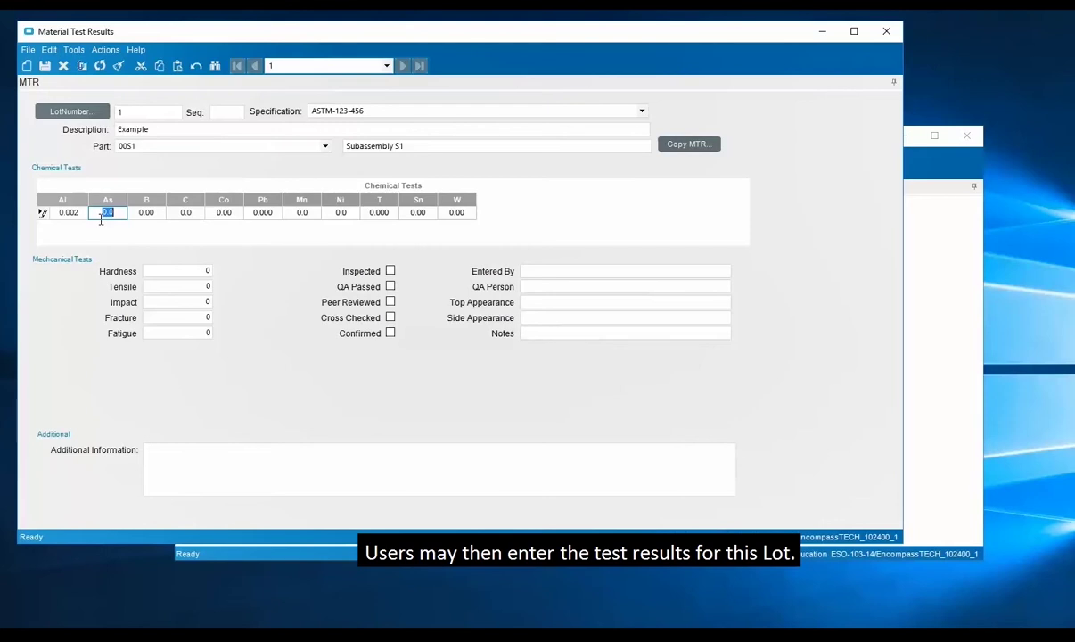
pyautogui.press('Tab')
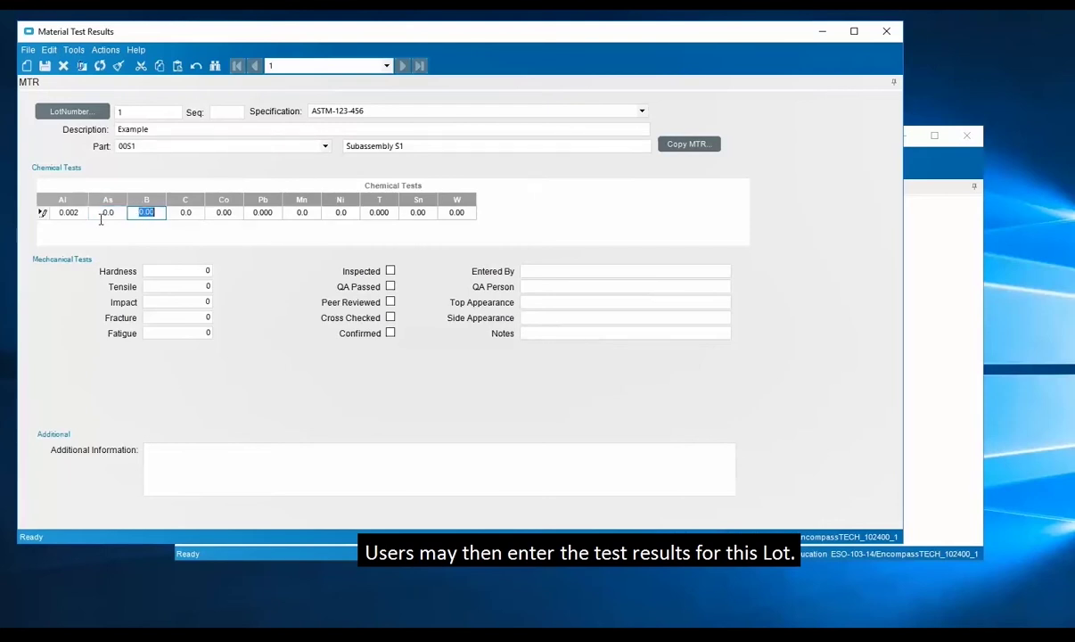
pyautogui.press('BackSpace')
pyautogui.write('0.02')
pyautogui.press('Tab')
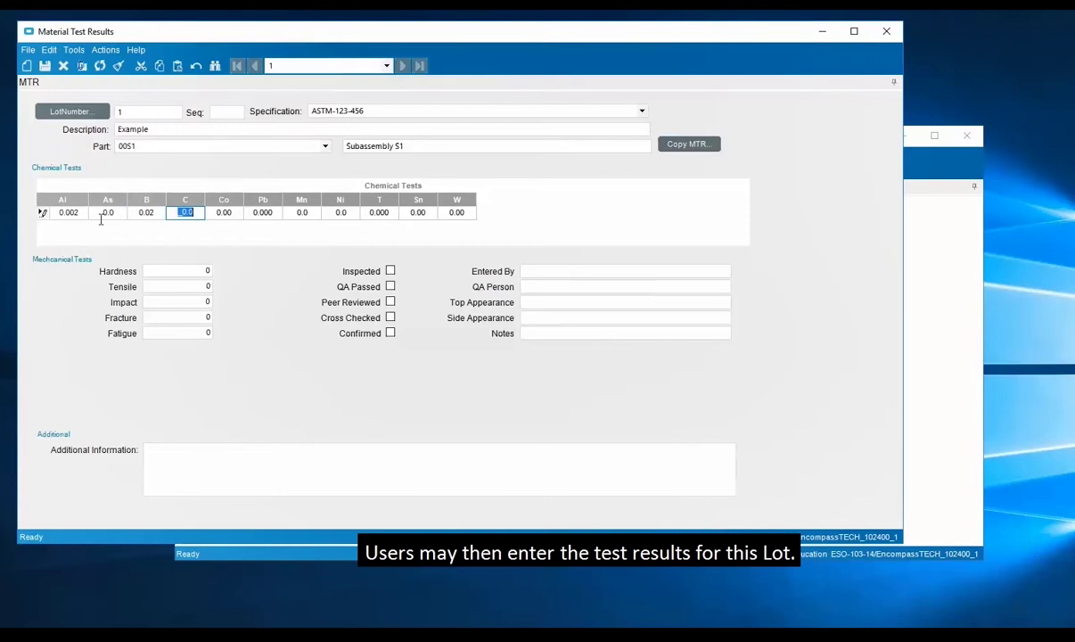
pyautogui.write('15.5')
pyautogui.press('Tab')
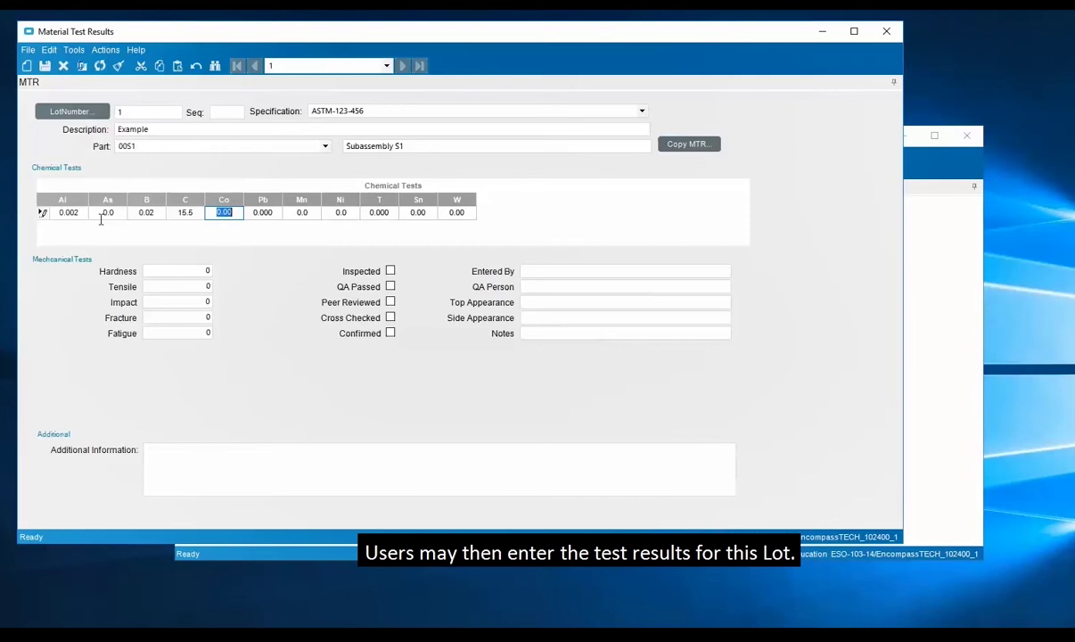
# Step: Enter the chemical test results Co 0.25, Pb 0.001, Mn 0.5 and Ni 0.5
pyautogui.write('0.25')
pyautogui.press('Tab')
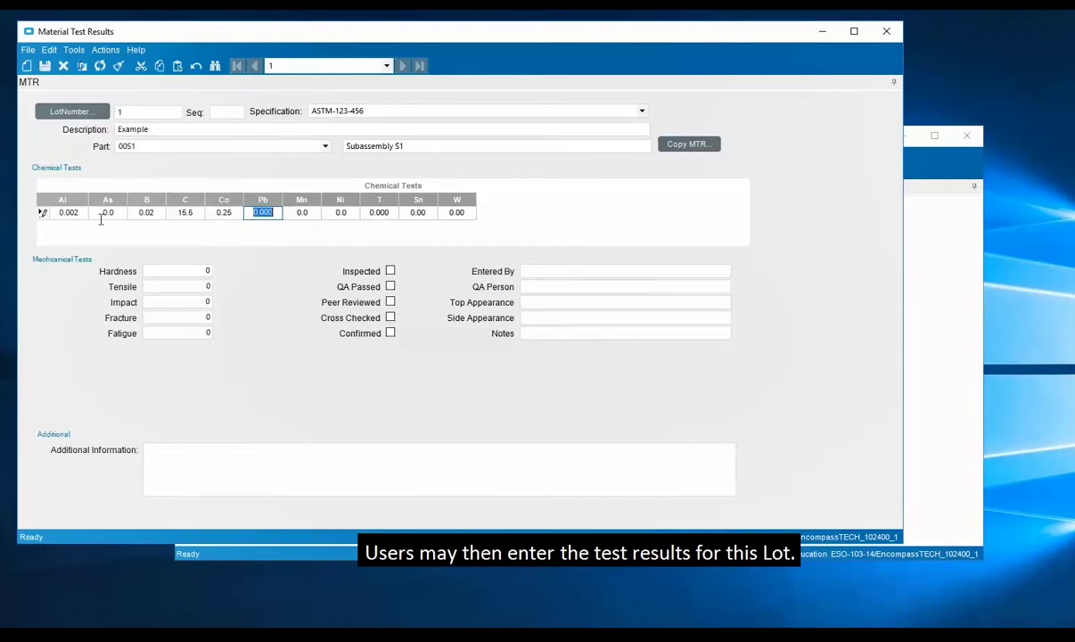
pyautogui.press('BackSpace')
pyautogui.press('Tab')
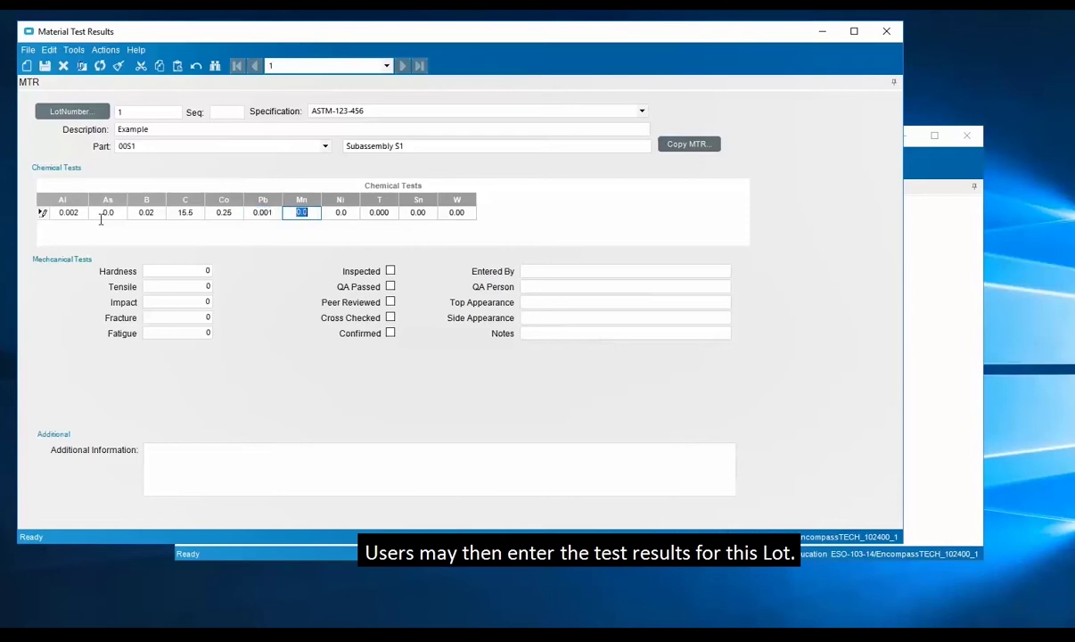
pyautogui.press('BackSpace')
pyautogui.write('0.5')
pyautogui.press('Tab')
pyautogui.press('BackSpace')
pyautogui.write('0.5')
pyautogui.press('Tab')
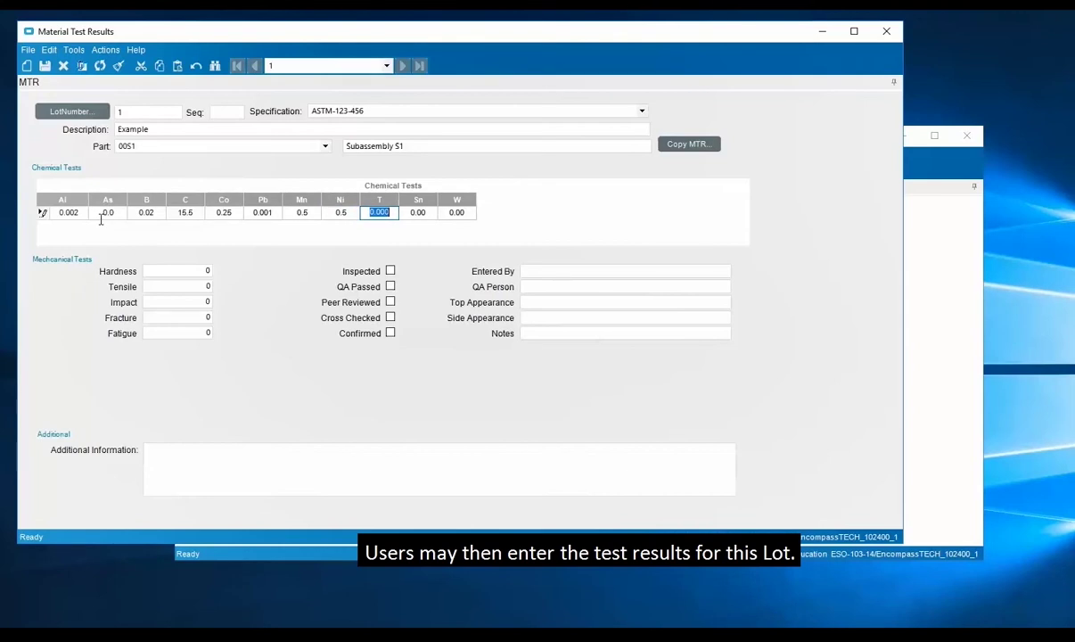
# Step: Enter the chemical test results T 0.152, Sn 1.15 and W 0.25
pyautogui.press('BackSpace')
pyautogui.write('152')
pyautogui.press('Tab')
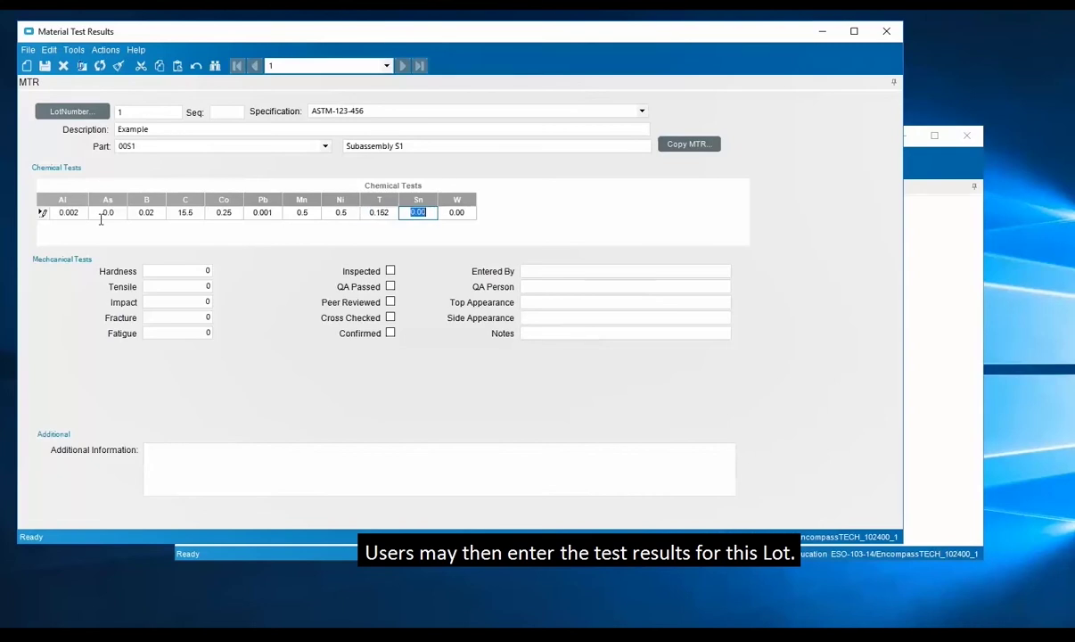
pyautogui.press('BackSpace')
pyautogui.write('1.15')
pyautogui.press('Tab')
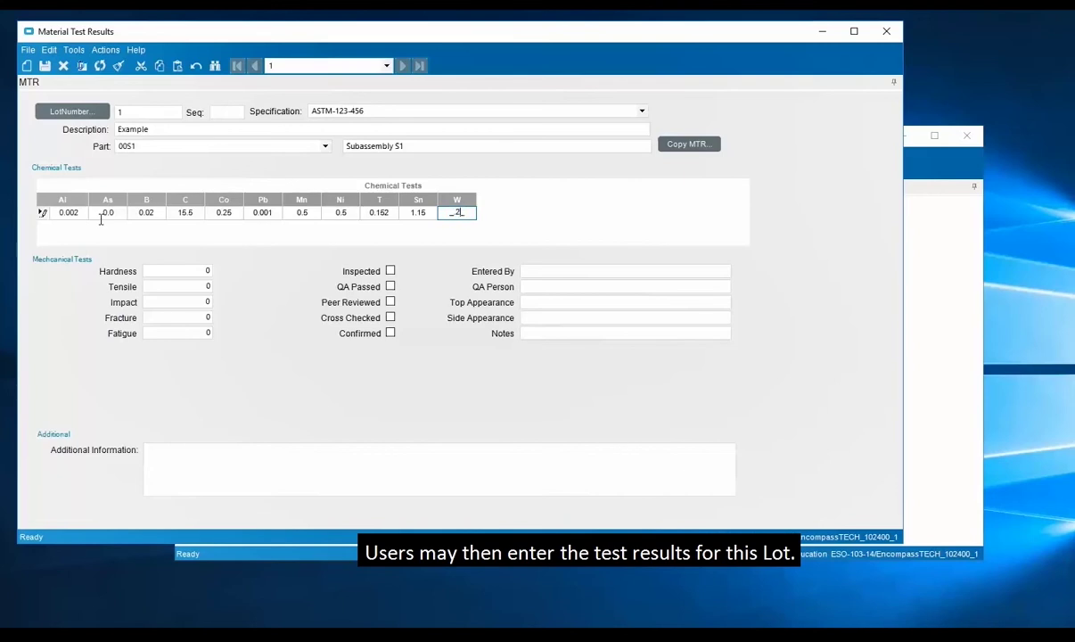
pyautogui.write('0.25')
pyautogui.press('Tab')
# Step: Enter the mechanical test results Hardness 1245, Tensile 26, Impact 126, Fracture 3 and Fatigue 55
pyautogui.write('1245')
pyautogui.press('Tab')
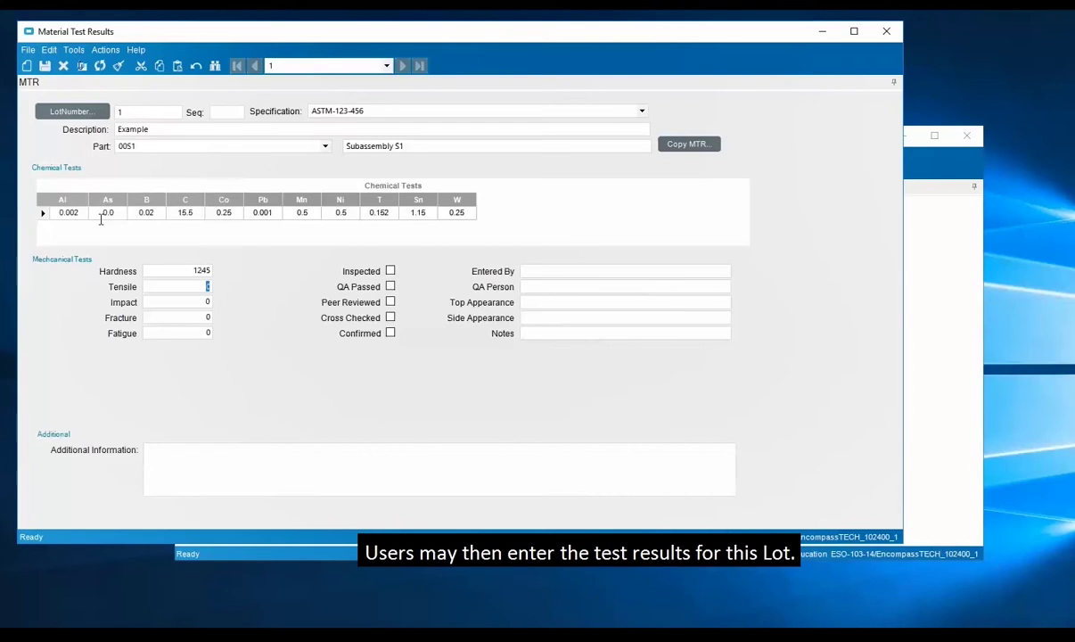
pyautogui.write('26')
pyautogui.press('Tab')
pyautogui.write('126')
pyautogui.press('Tab')
pyautogui.write('3')
pyautogui.press('Tab')
pyautogui.write('5')
pyautogui.press('Tab')
# Step: Mark the Inspected, Peer Reviewed, Cross Checked and Confirmed tests as met
pyautogui.press('space')
pyautogui.press('Tab')
pyautogui.press('Tab')
pyautogui.press('space')
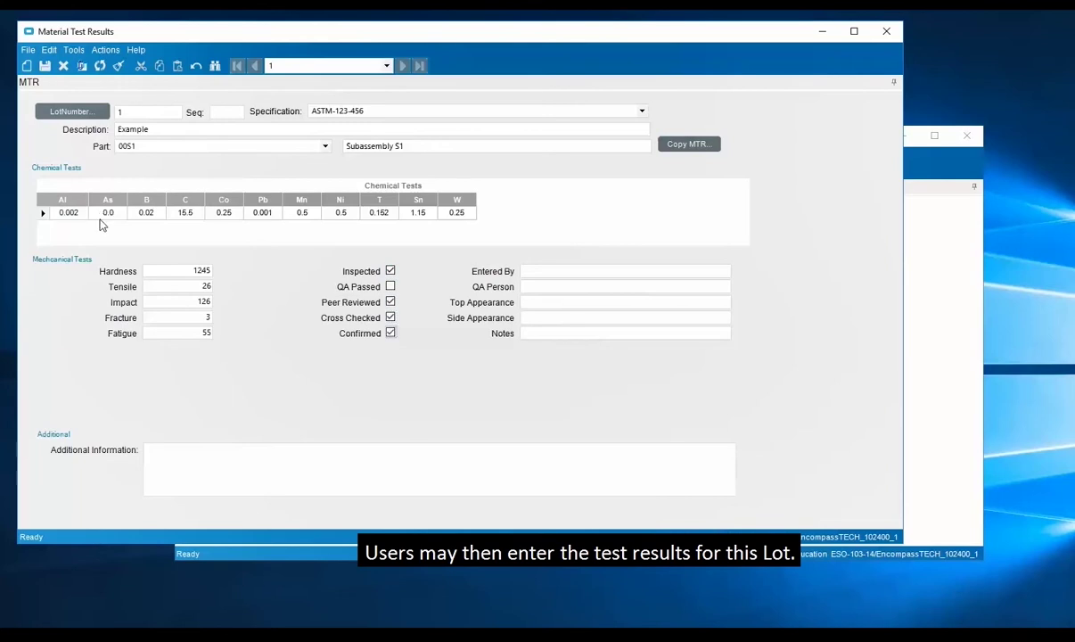
# Step: Fill in the Entered By person's name and rate both Top Appearance and Side Appearance as Good
pyautogui.press('Tab')
pyautogui.write('Steve McQueen')
pyautogui.press('Tab')
pyautogui.write('Good')
pyautogui.press('Tab')
pyautogui.write('Go')
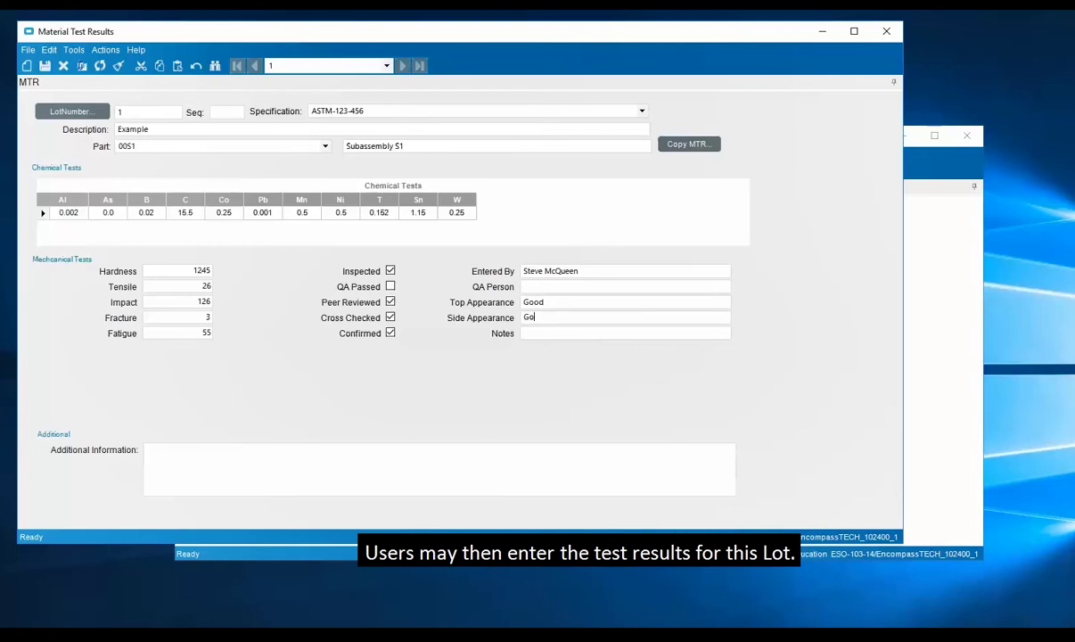
pyautogui.write('od')
# Step: Enter the note "All OK" and the additional information "Final Tests Performed", and try to save the test results
pyautogui.press('Tab')
pyautogui.write('All OK')
pyautogui.press('Tab')
pyautogui.write('Final Tests Performed')
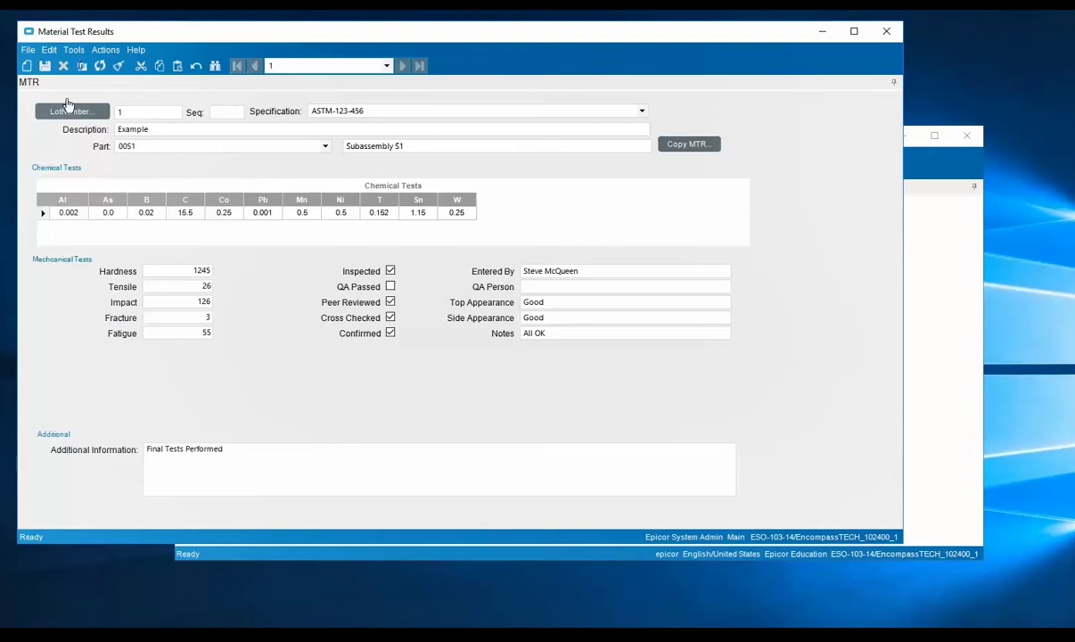
pyautogui.click(45, 68)
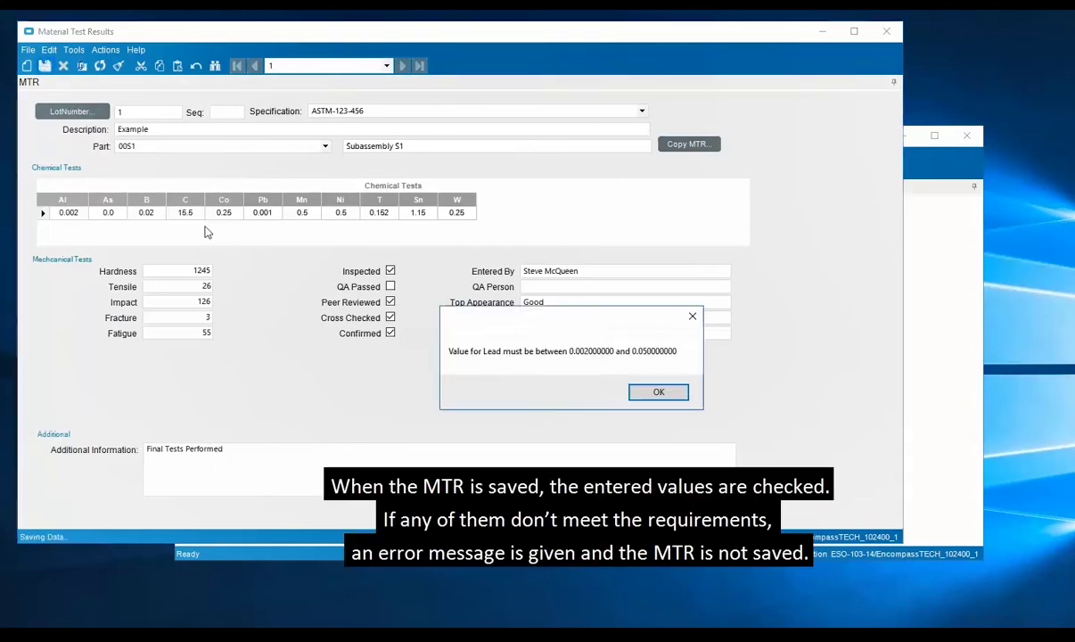
pyautogui.click(661, 393)
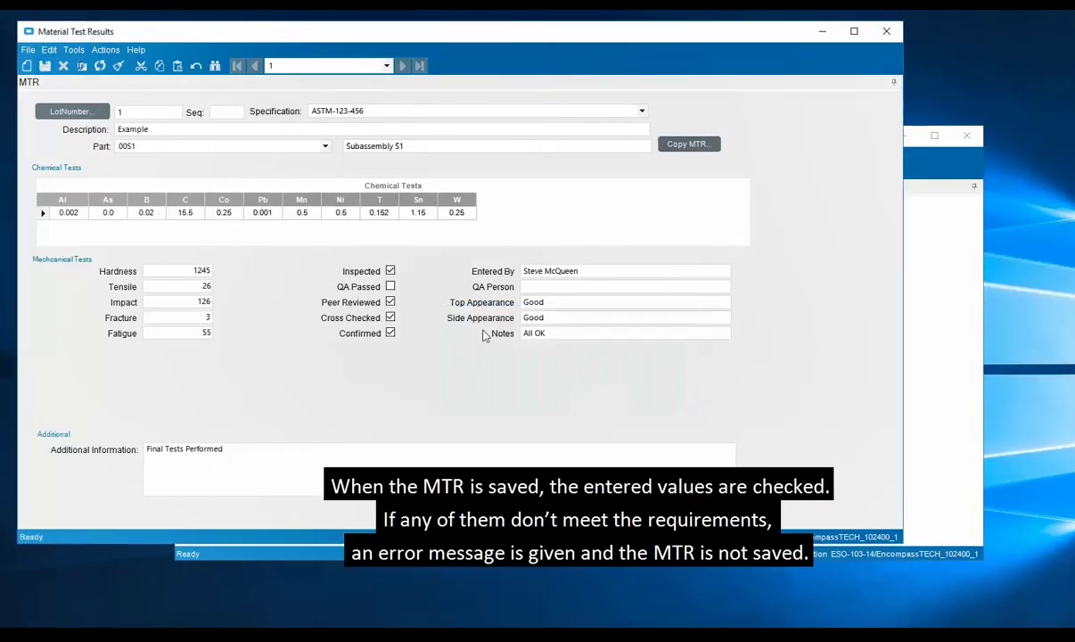
# Step: Correct the lead (Pb) result to 0.002 and try to save the test results again
pyautogui.click(263, 213)
pyautogui.press('BackSpace')
pyautogui.write('2')
pyautogui.press('Tab')
pyautogui.click(44, 66)
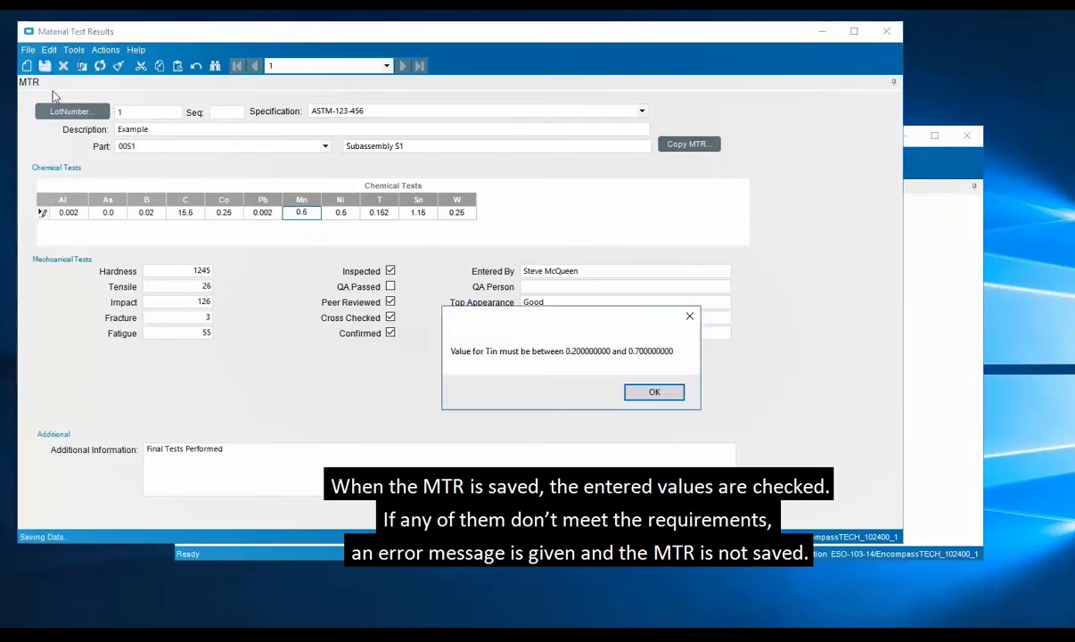
pyautogui.click(655, 393)
# Step: Correct the tin (Sn) result to 0.25 and try to save the test results again
pyautogui.click(412, 214)
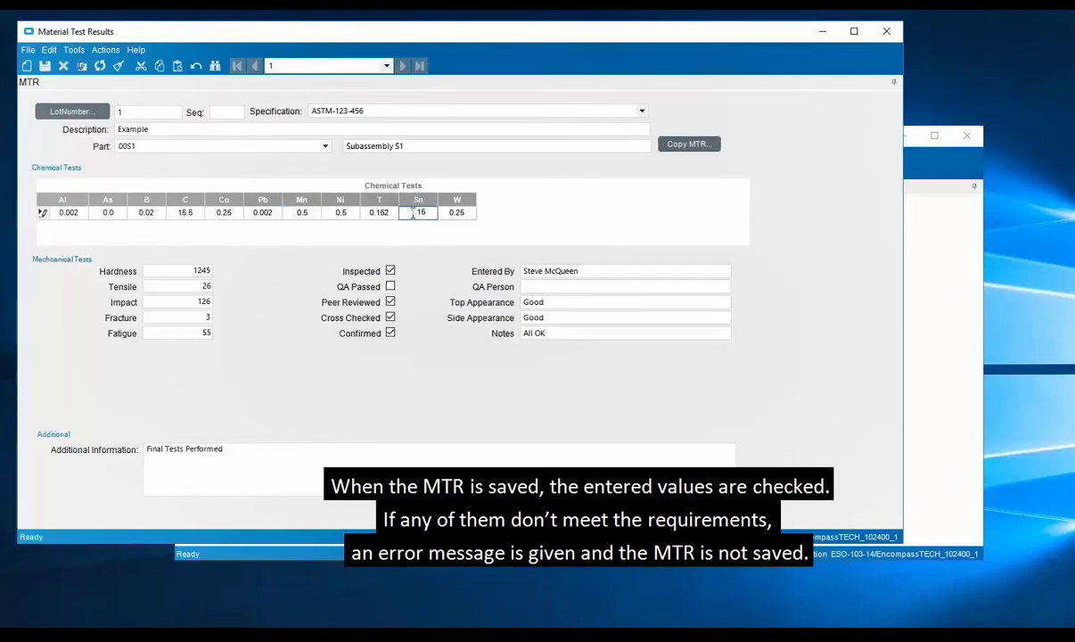
pyautogui.moveTo(413, 214); pyautogui.dragTo(436, 216)
pyautogui.press('BackSpace')
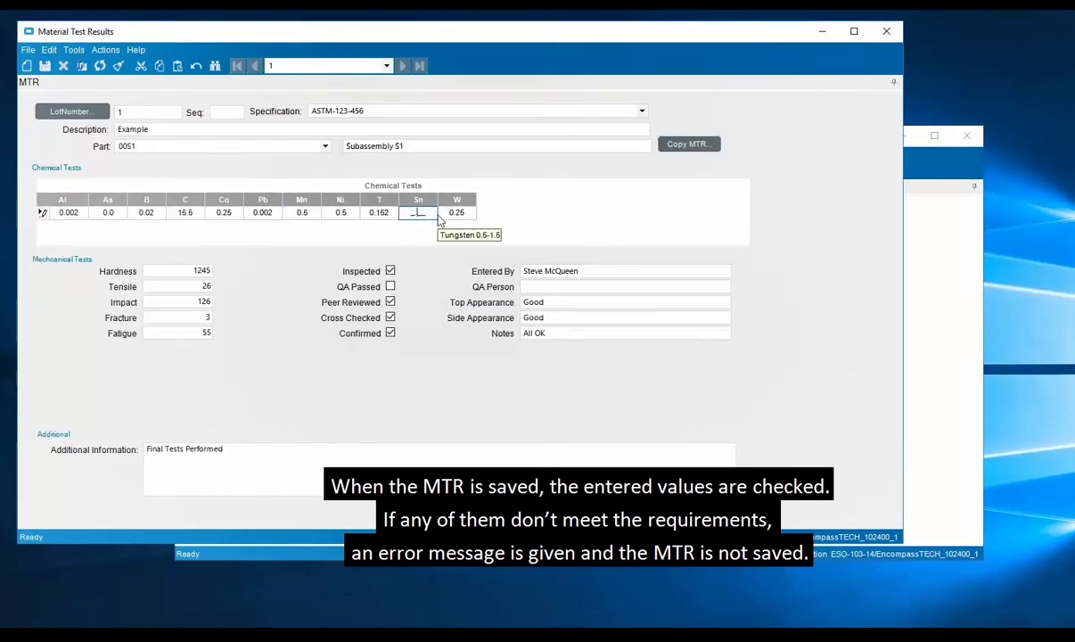
pyautogui.write('0.25')
pyautogui.press('Tab')
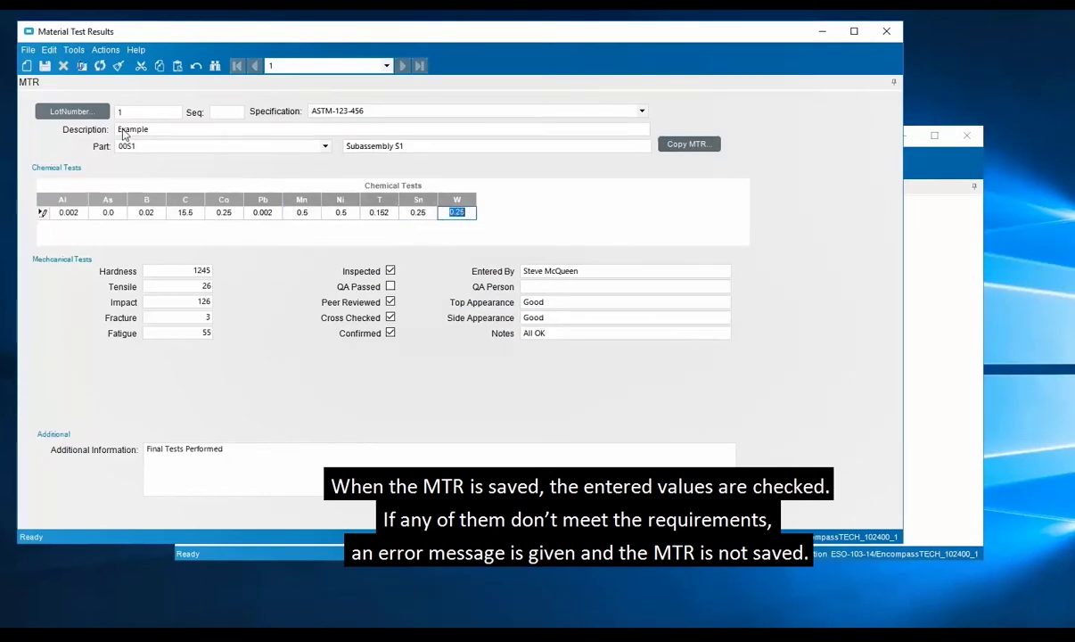
pyautogui.click(45, 66)
pyautogui.click(619, 369)
# Step: Correct the tungsten (W) result to 1.25 and try to save the test results again
pyautogui.write('1.25')
pyautogui.press('Tab')
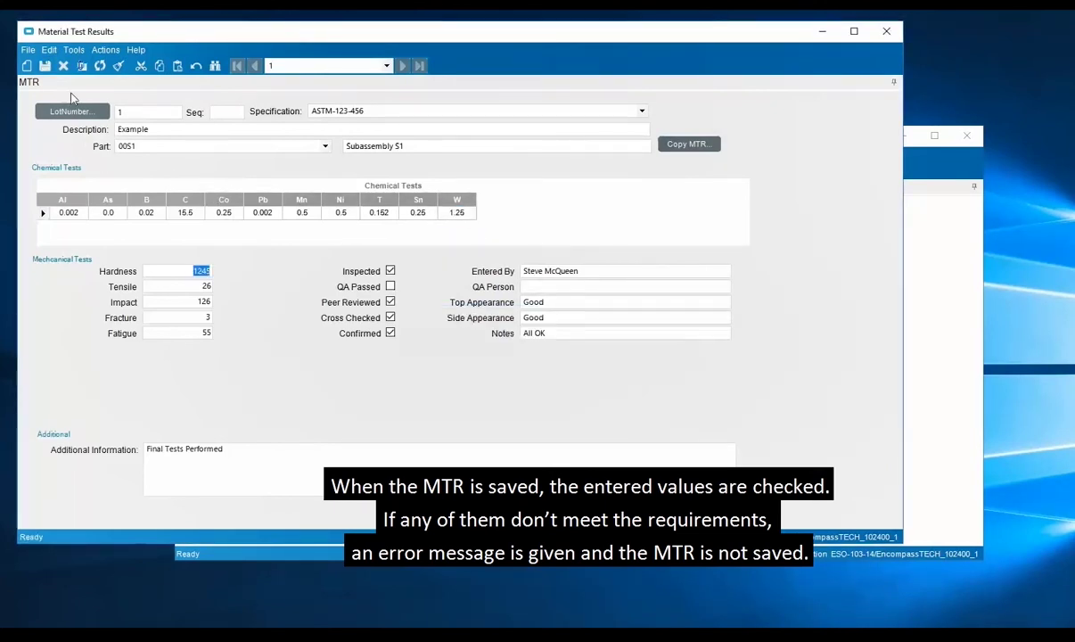
pyautogui.click(45, 66)
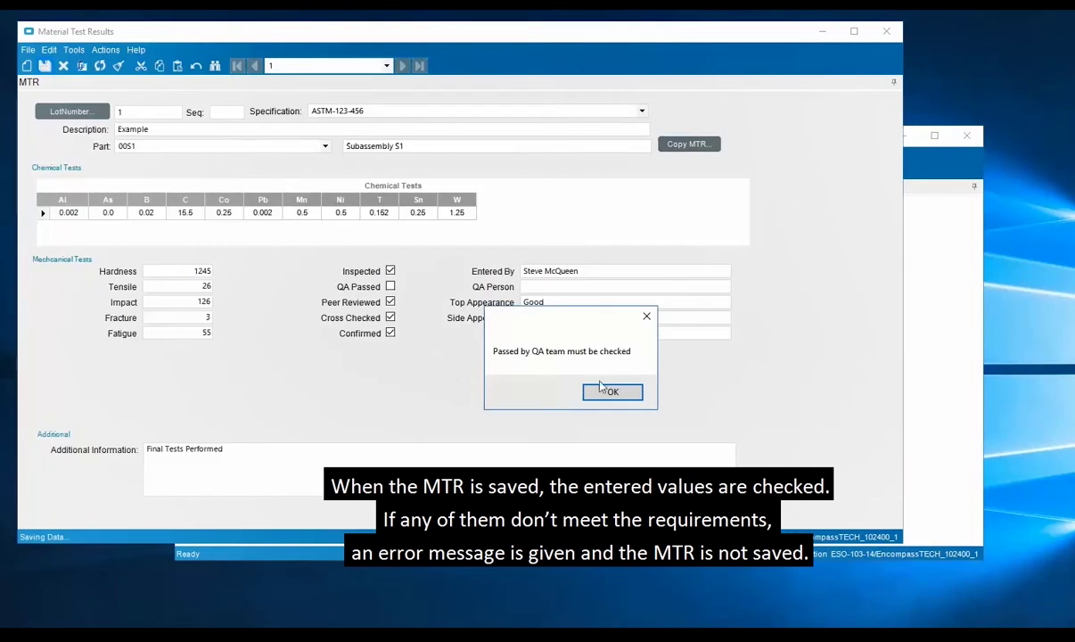
pyautogui.click(613, 391)
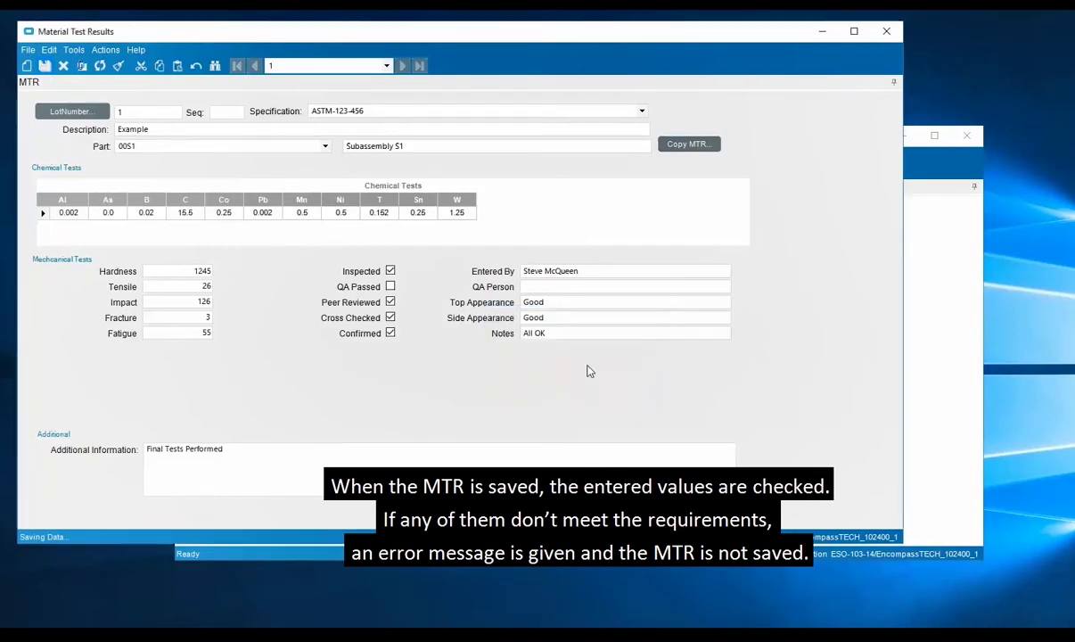
# Step: Mark QA Passed and try to save the test results again
pyautogui.click(390, 286)
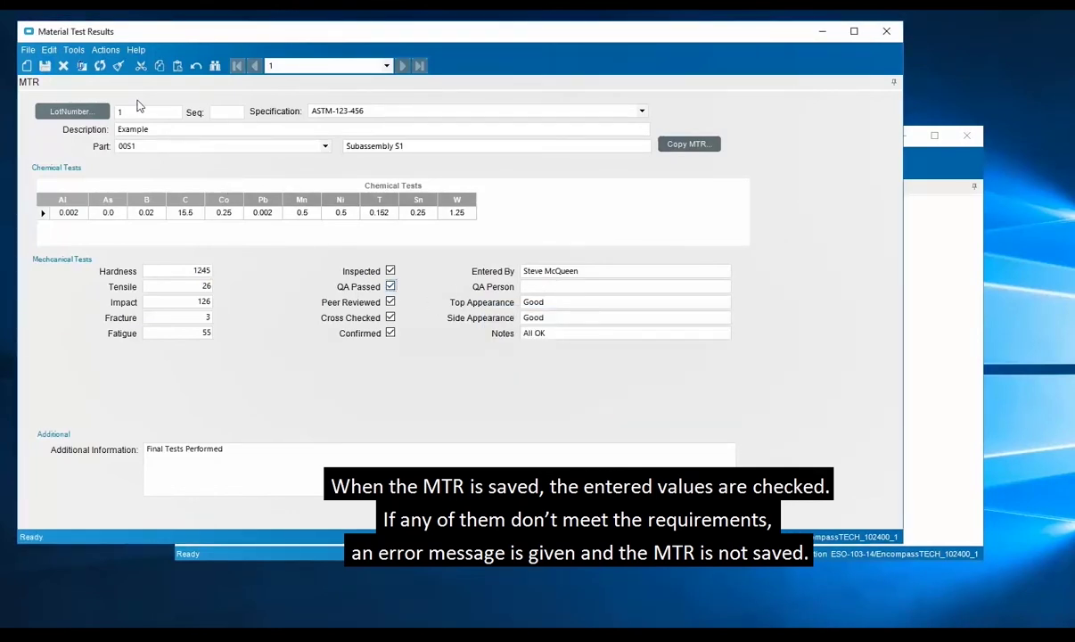
pyautogui.click(44, 66)
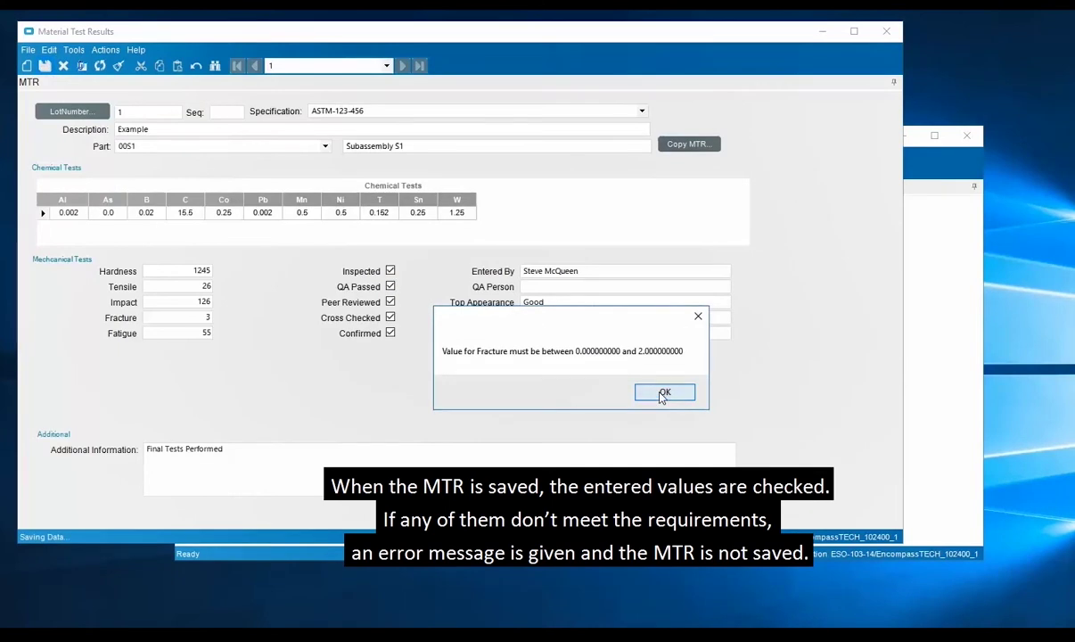
pyautogui.click(665, 393)
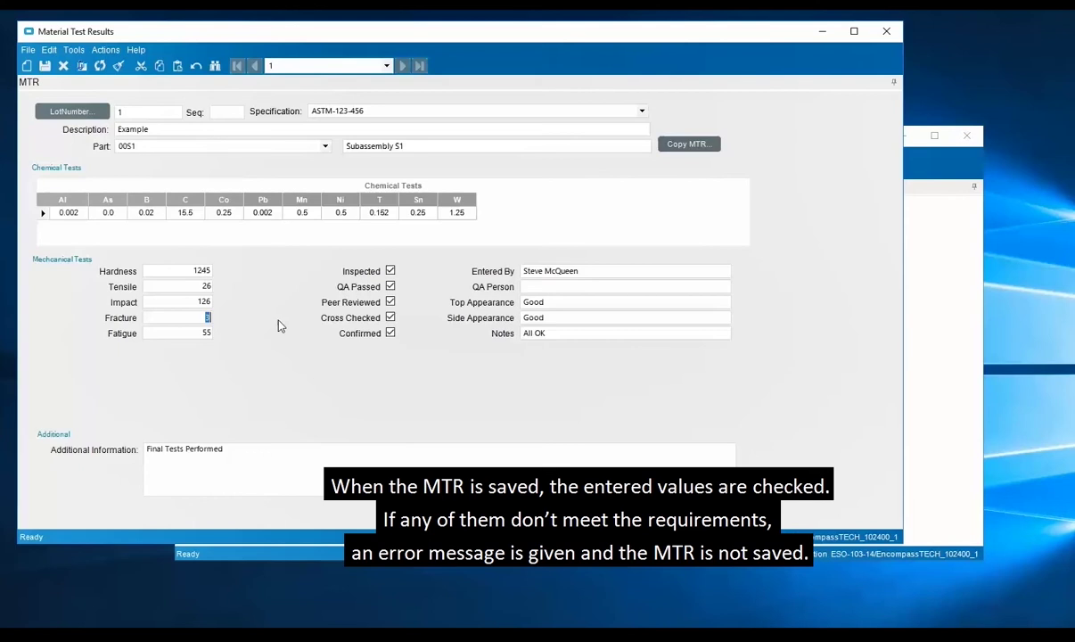
# Step: Change the Fracture result to 0 and try to save the test results again
pyautogui.write('0')
pyautogui.click(45, 65)
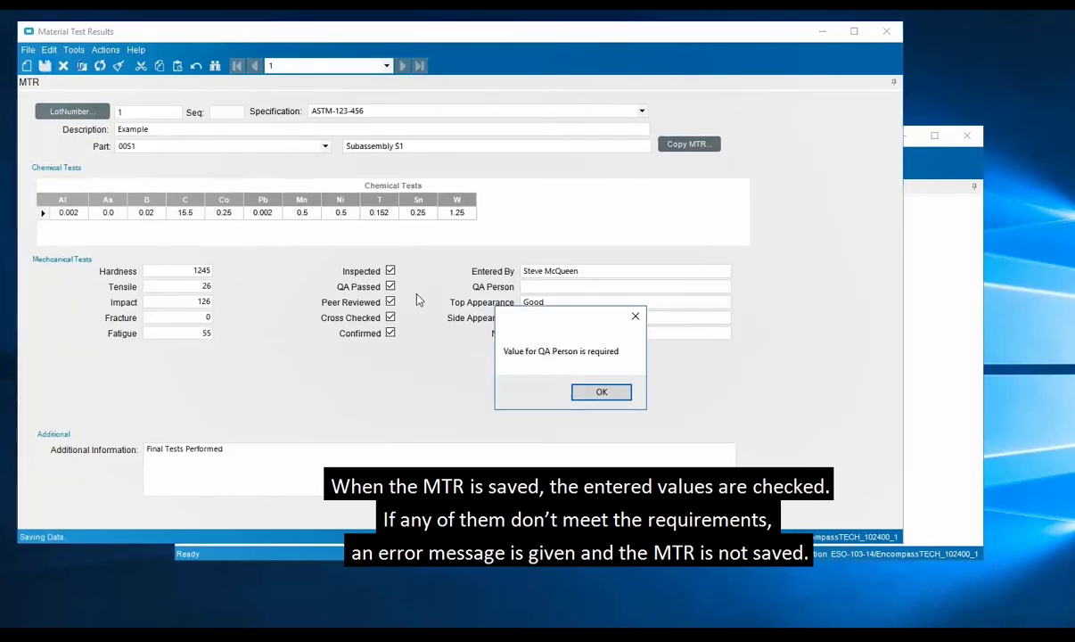
pyautogui.press('Return')
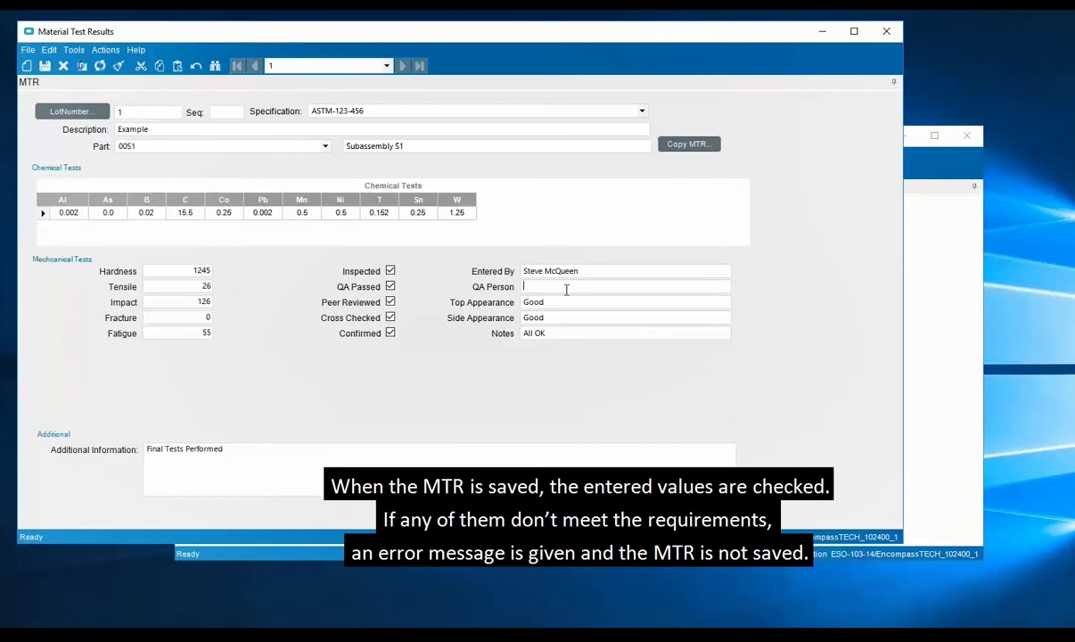
# Step: Fill in the QA Person's name and save the lot's test results
pyautogui.write('Paul Newman')
pyautogui.press('Tab')
pyautogui.click(45, 65)
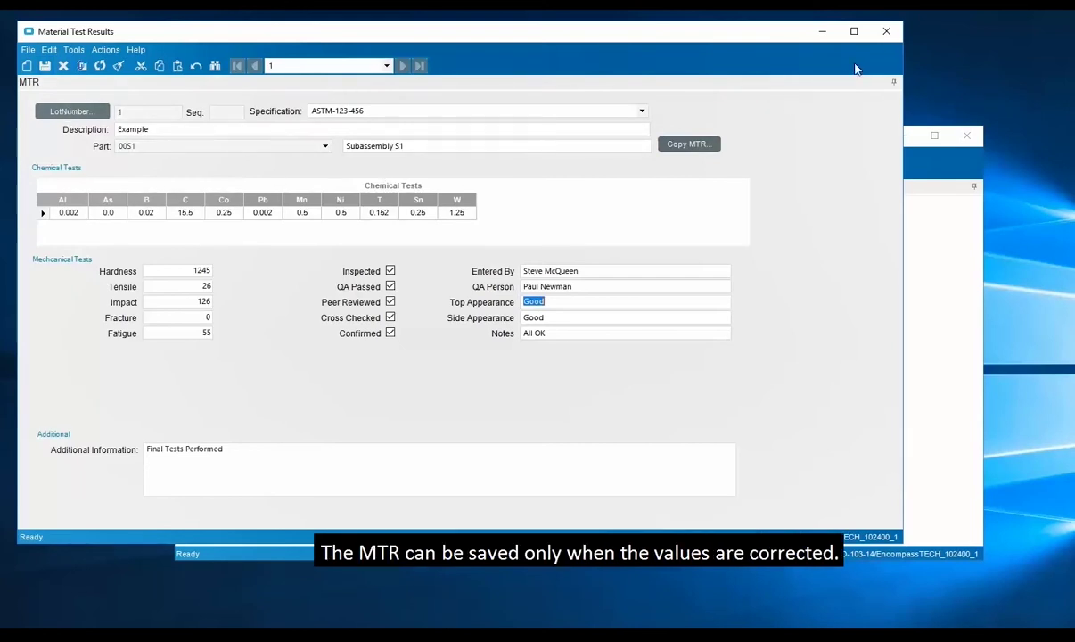
# Step: Close the saved material test results and open MTR Setup
pyautogui.click(886, 32)
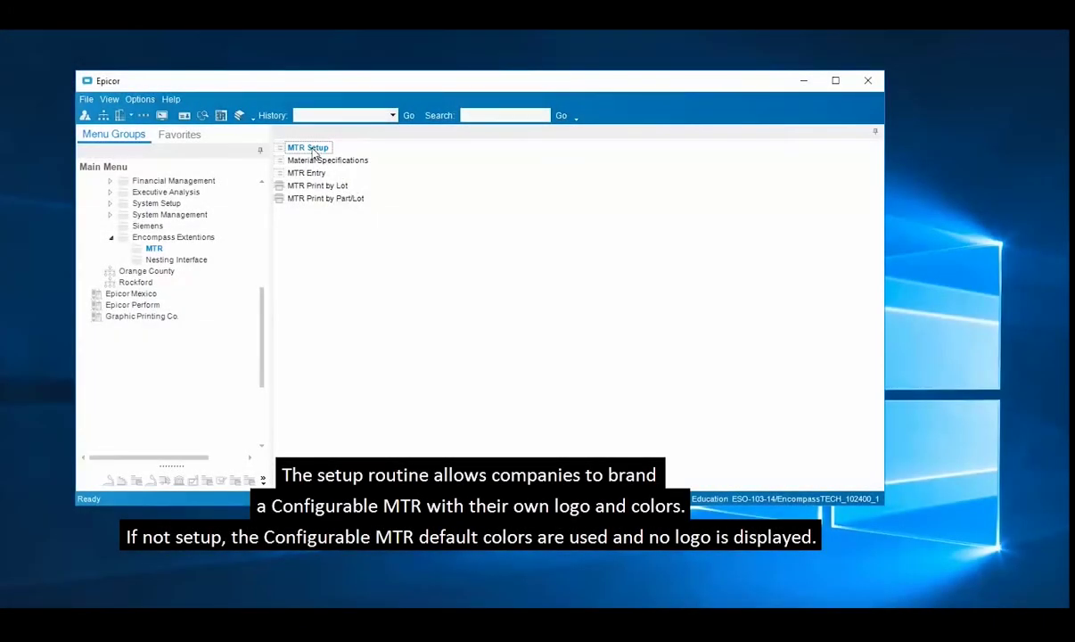
pyautogui.doubleClick(313, 154)
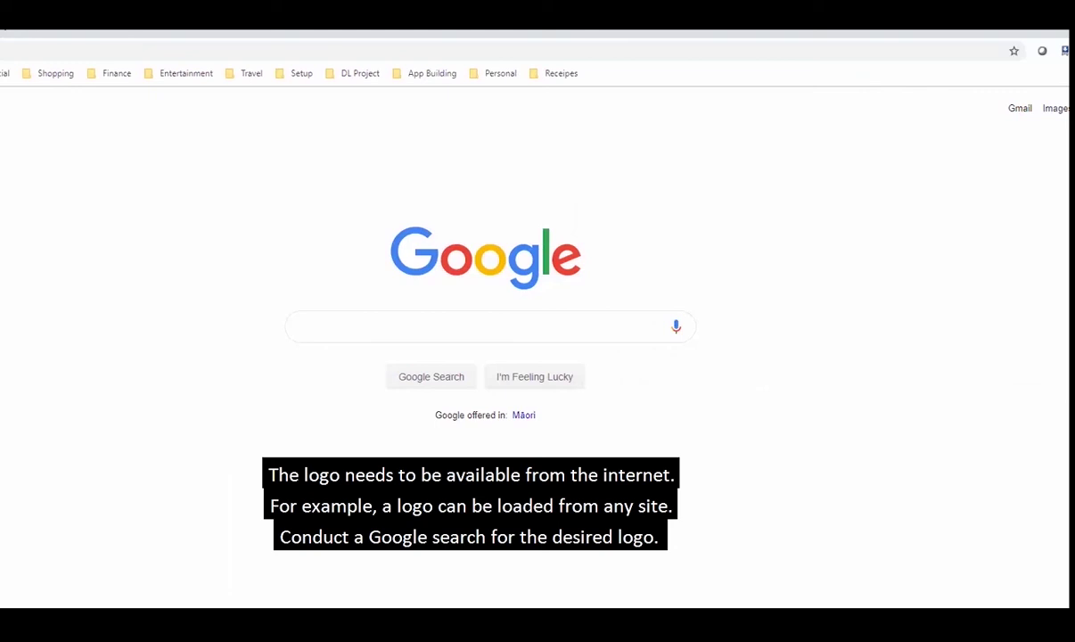
# Step: Switch to the web browser and search Google Images for "the very big corporation of america logo"
pyautogui.click(337, 326)
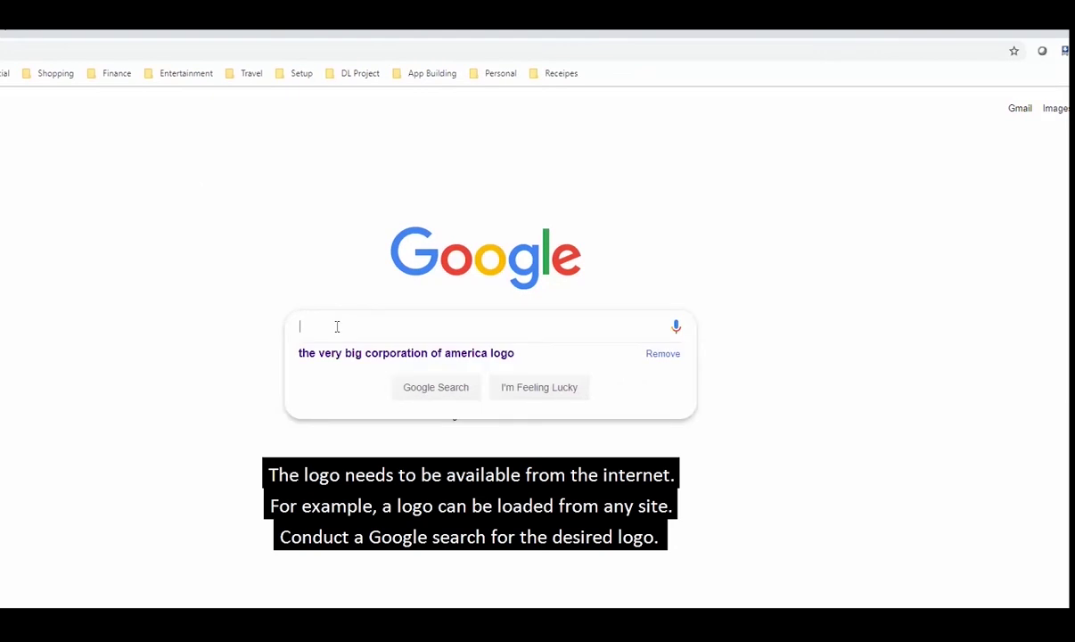
pyautogui.press('Down')
pyautogui.press('Return')
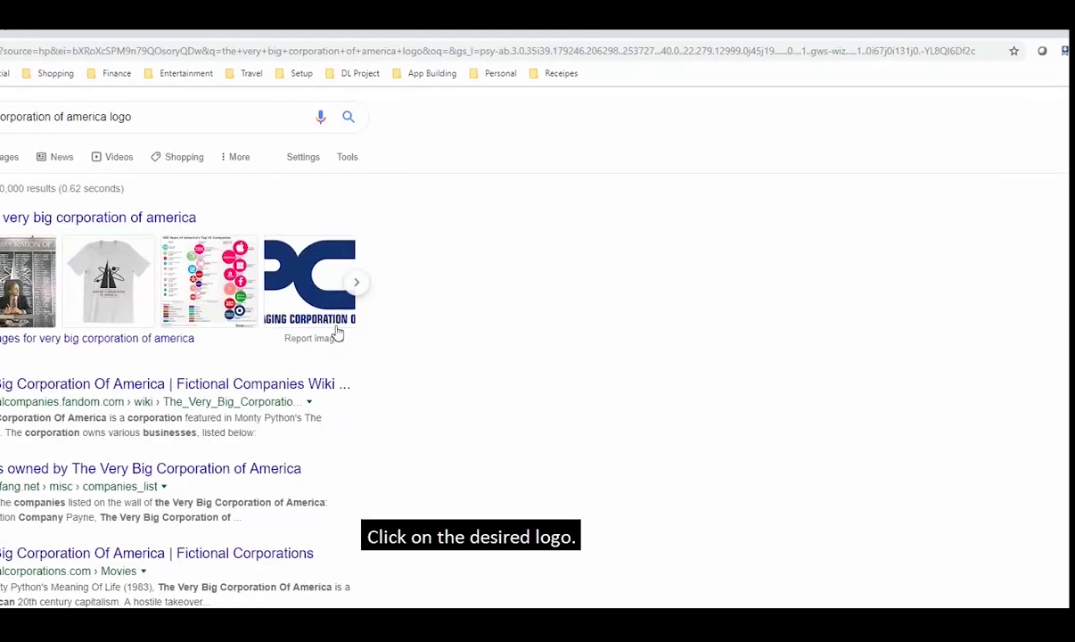
pyautogui.click(2, 162)
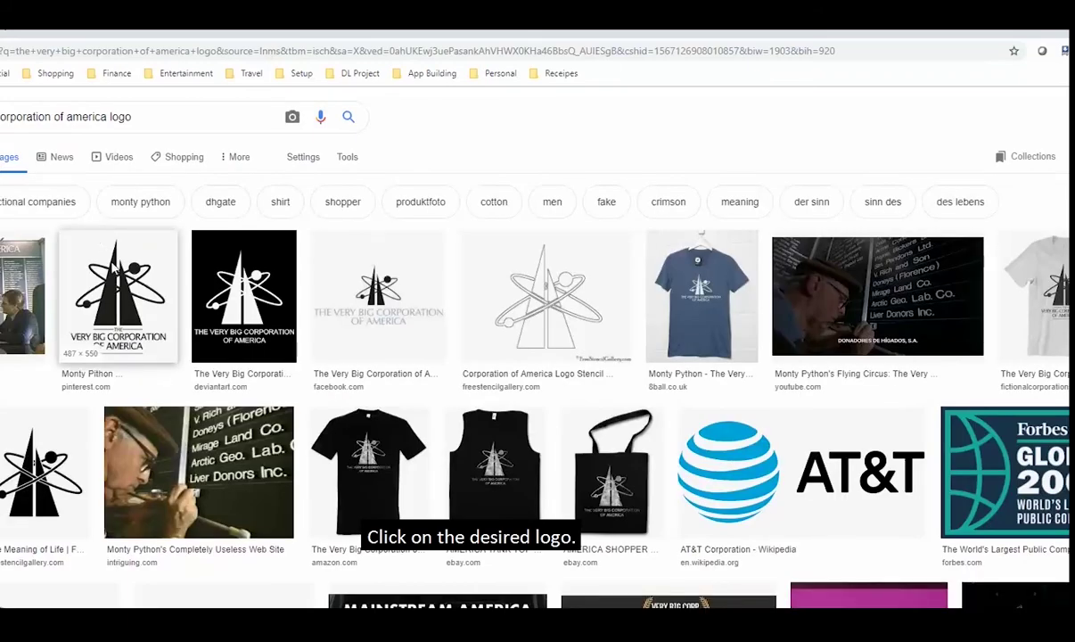
# Step: Copy the image address of the Pinterest black-on-white logo and paste it as the Logo URL in Epicor's MTR Setup
pyautogui.click(114, 257)
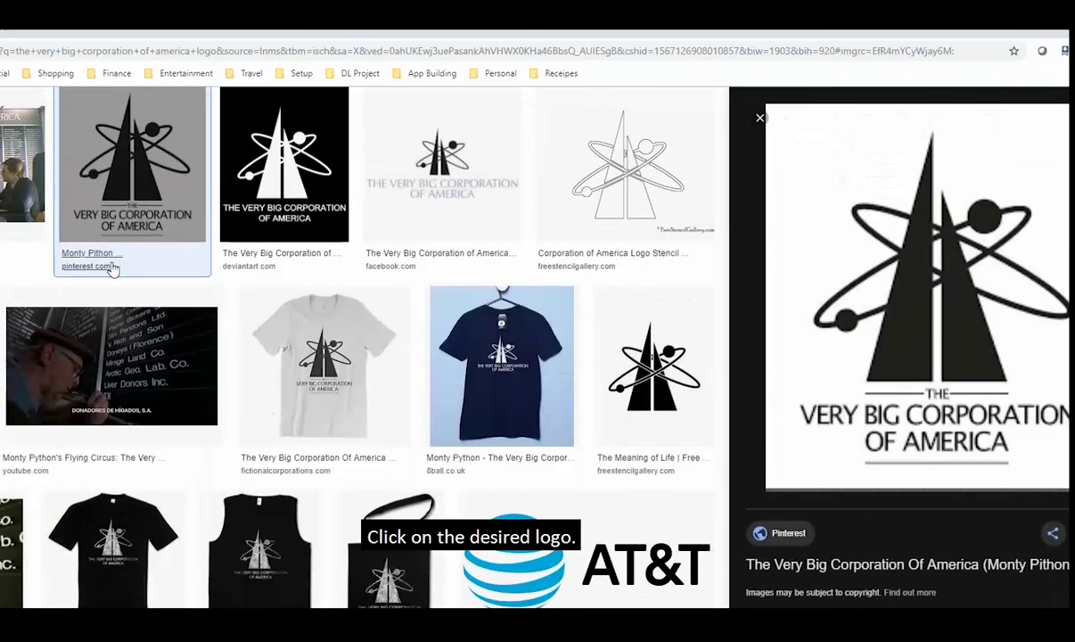
pyautogui.rightClick(826, 197)
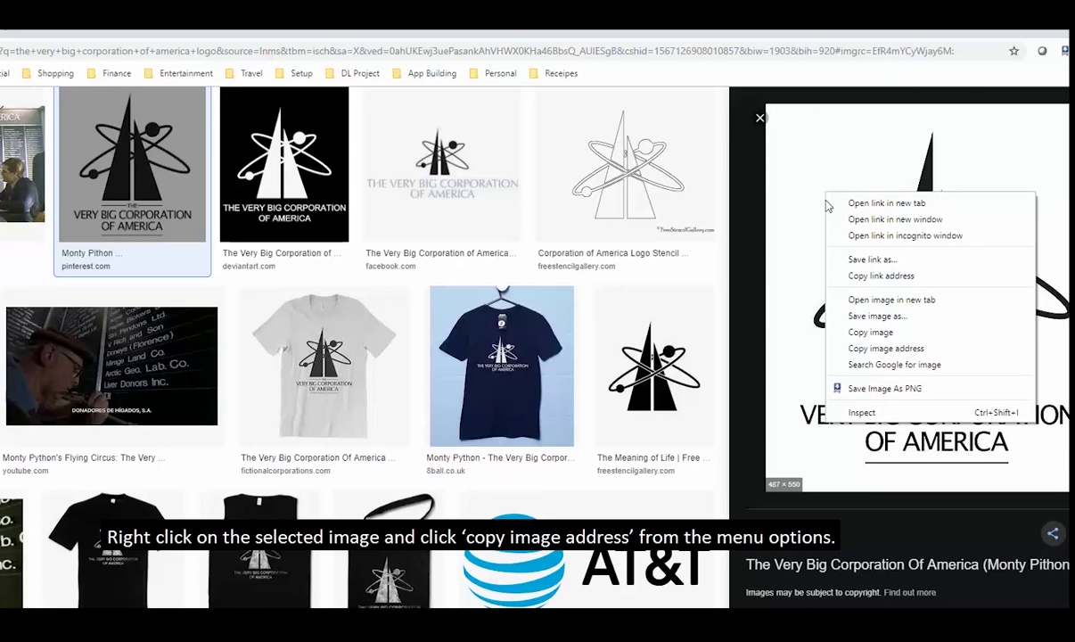
pyautogui.click(872, 352)
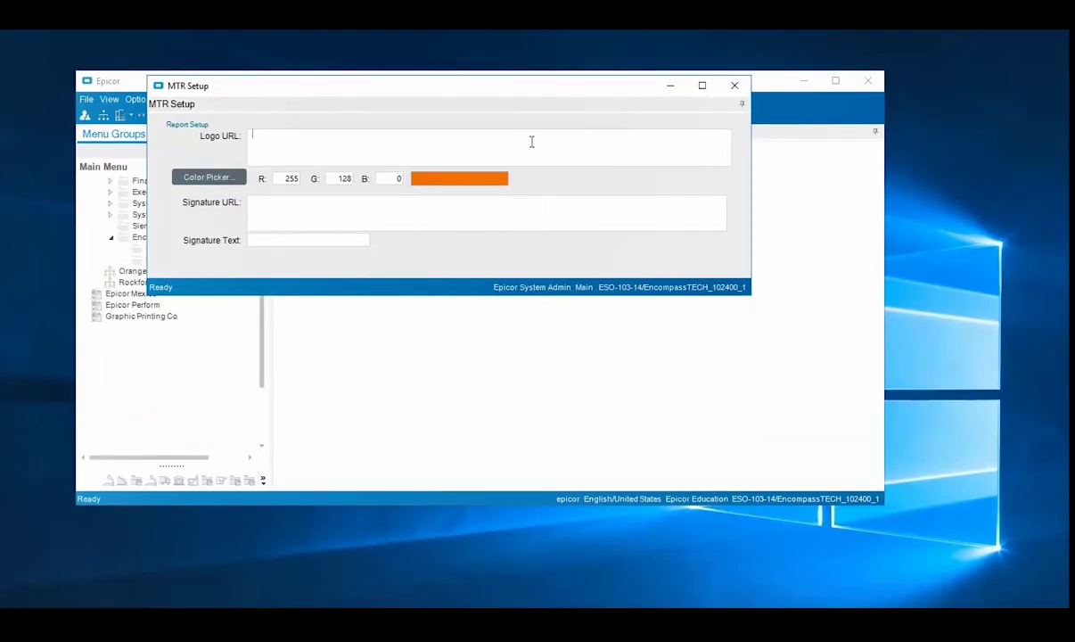
pyautogui.hotkey('ctrl', 'v')
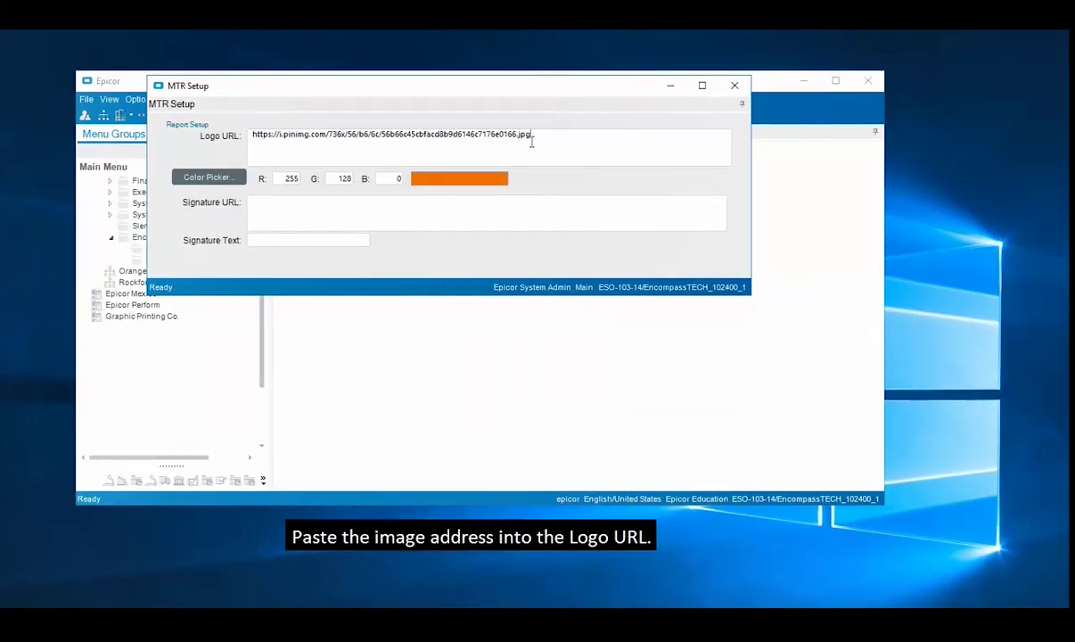
pyautogui.press('Tab')
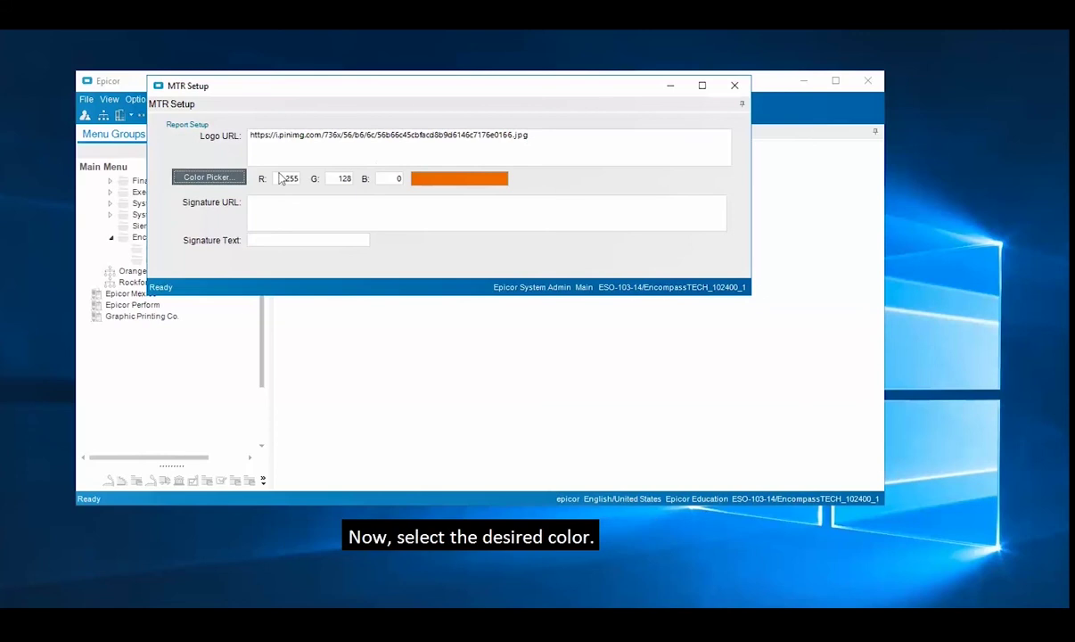
# Step: Set the report color to the basic periwinkle blue, RGB 128, 128, 255
pyautogui.click(222, 180)
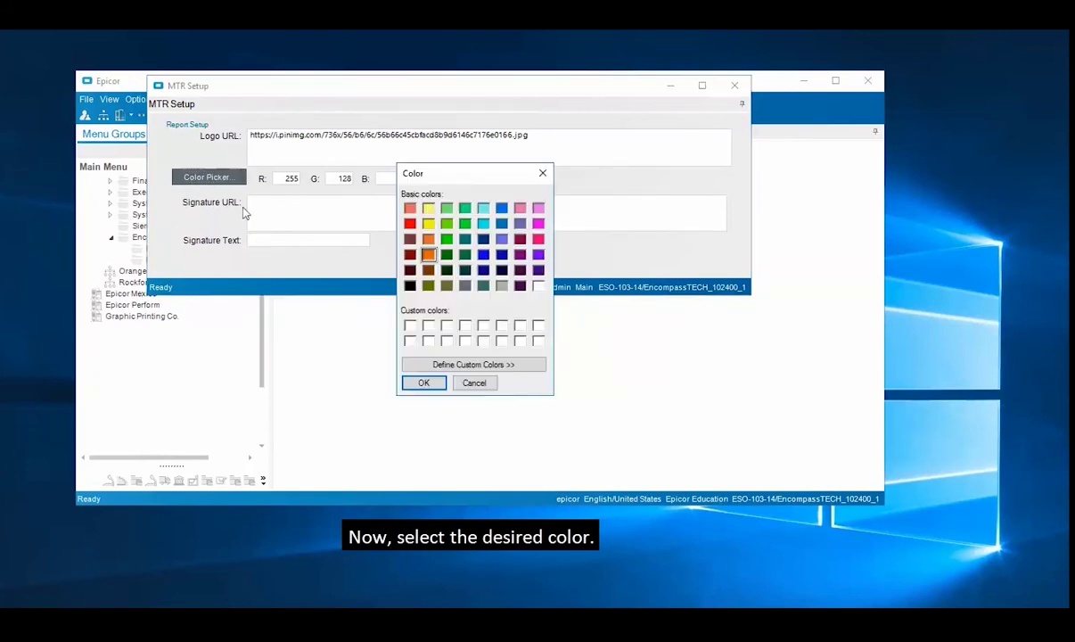
pyautogui.click(502, 239)
pyautogui.click(425, 384)
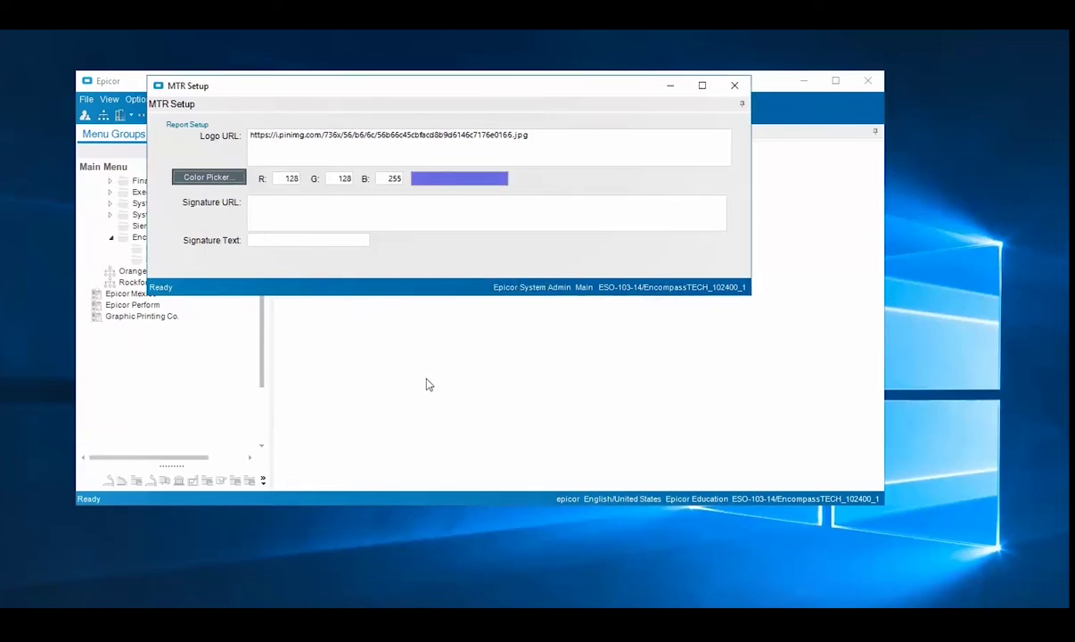
# Step: Paste the signature image's web address as the Signature URL and set the Signature Text to "Authorized Quality Agent"
pyautogui.click(394, 212)
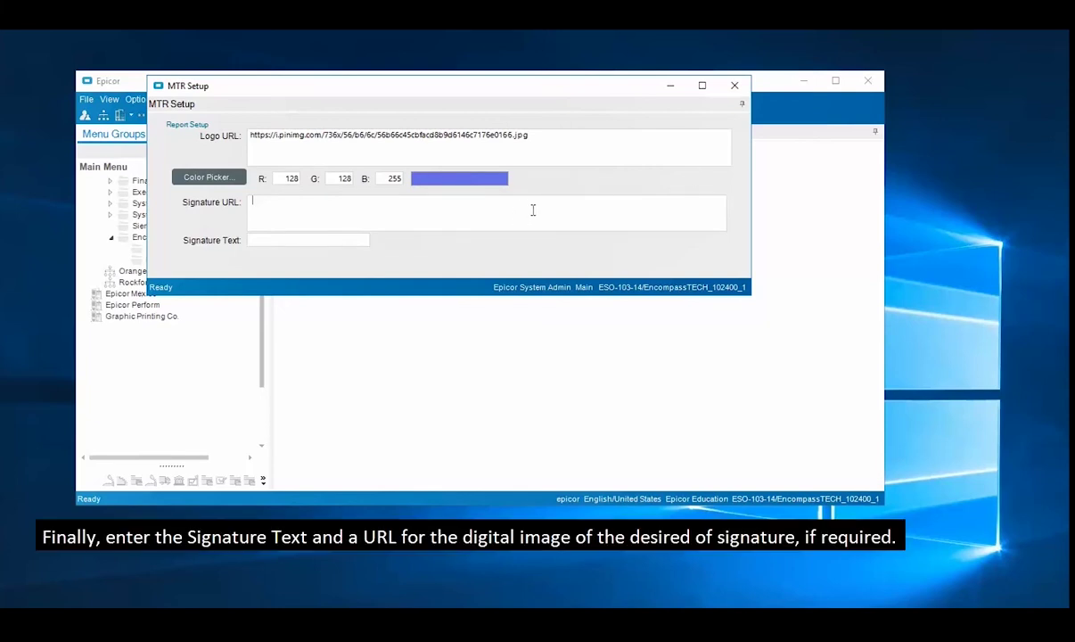
pyautogui.hotkey('ctrl', 'v')
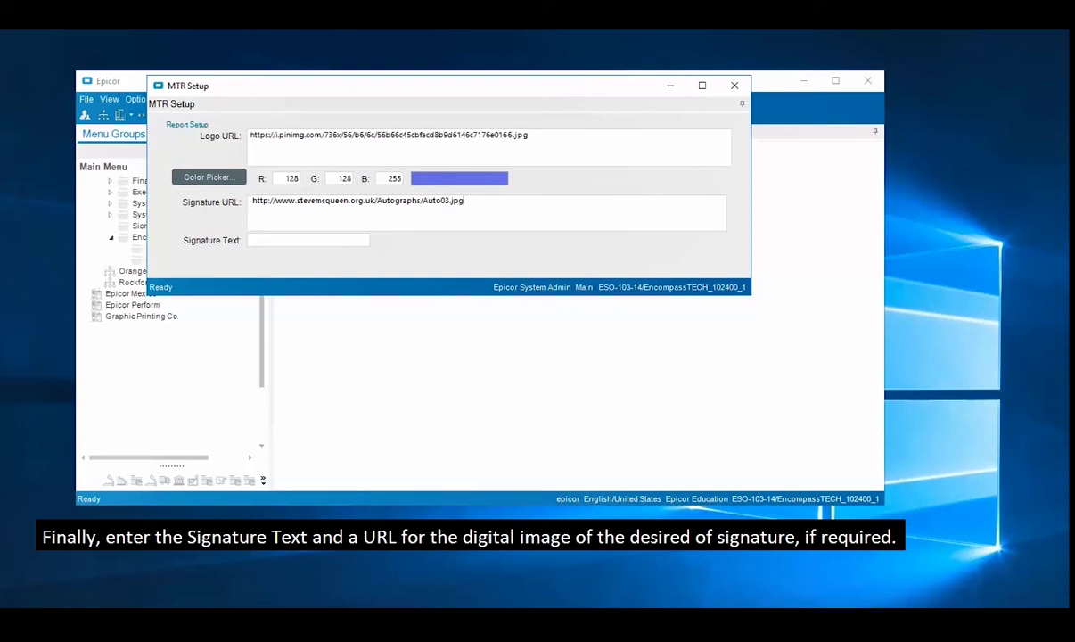
pyautogui.click(343, 240)
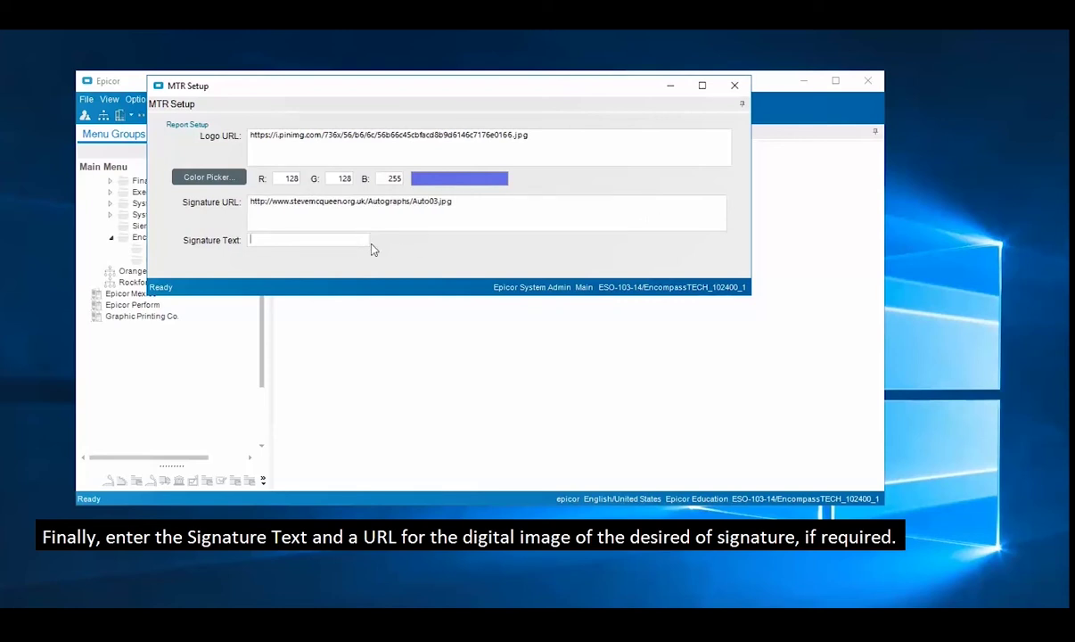
pyautogui.write('Authorized Quality Agent')
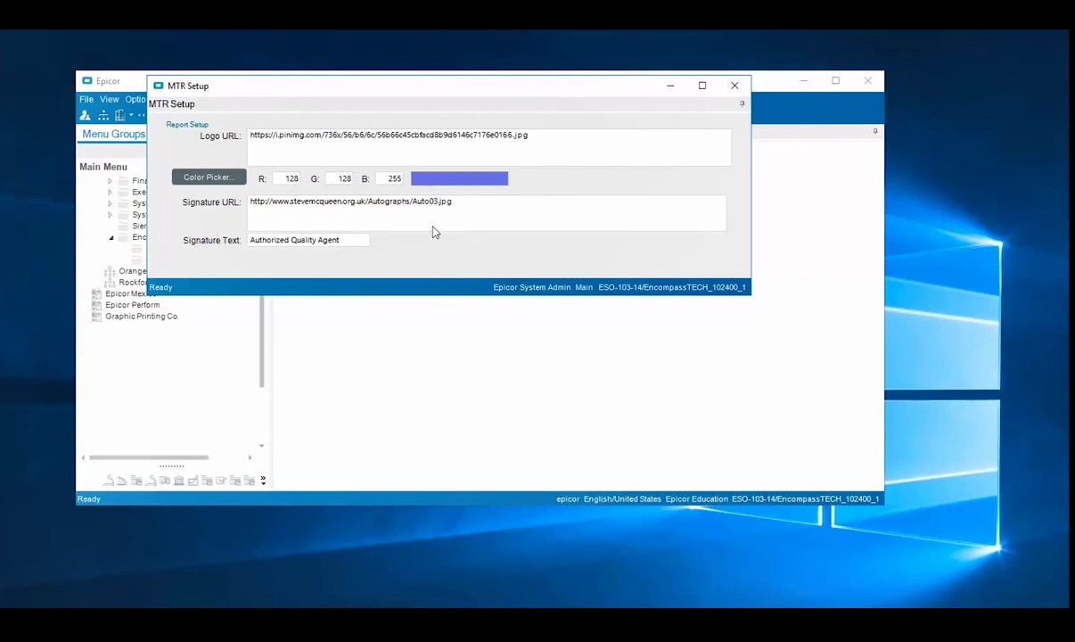
pyautogui.click(436, 215)
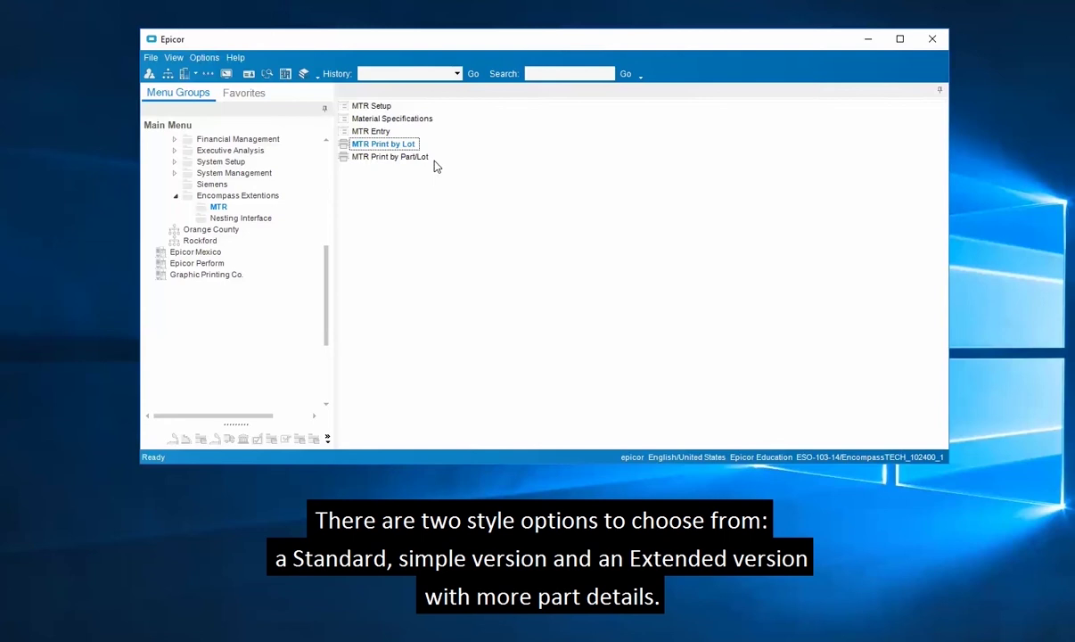
# Step: Generate a PDF preview of the MTR Print by Lot report for lot 1 in the Standard - SSRS style and view the whole page
pyautogui.doubleClick(387, 148)
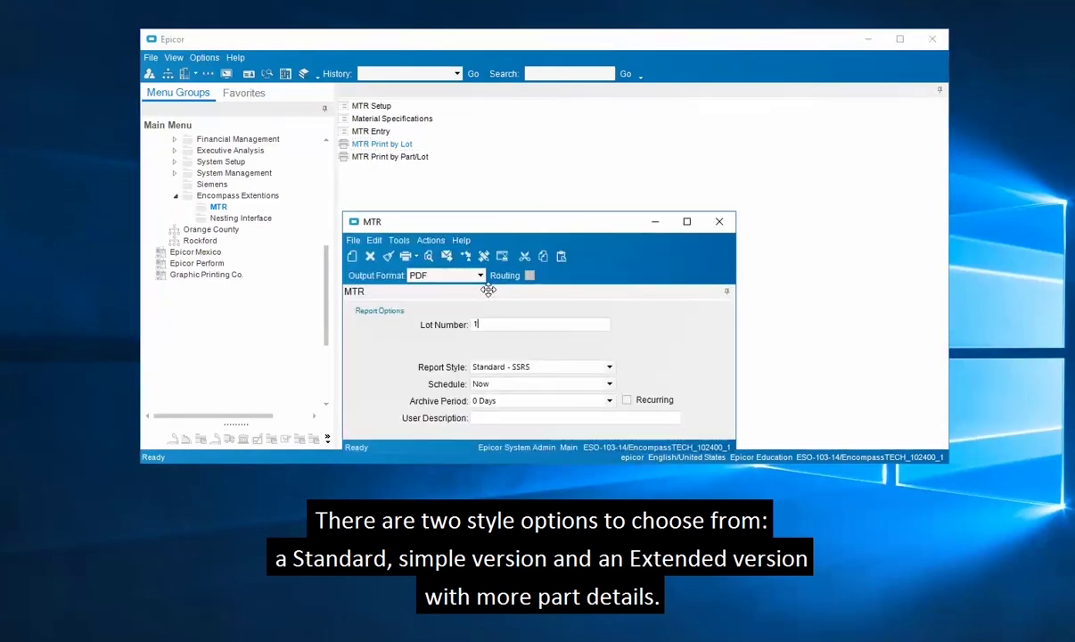
pyautogui.click(405, 255)
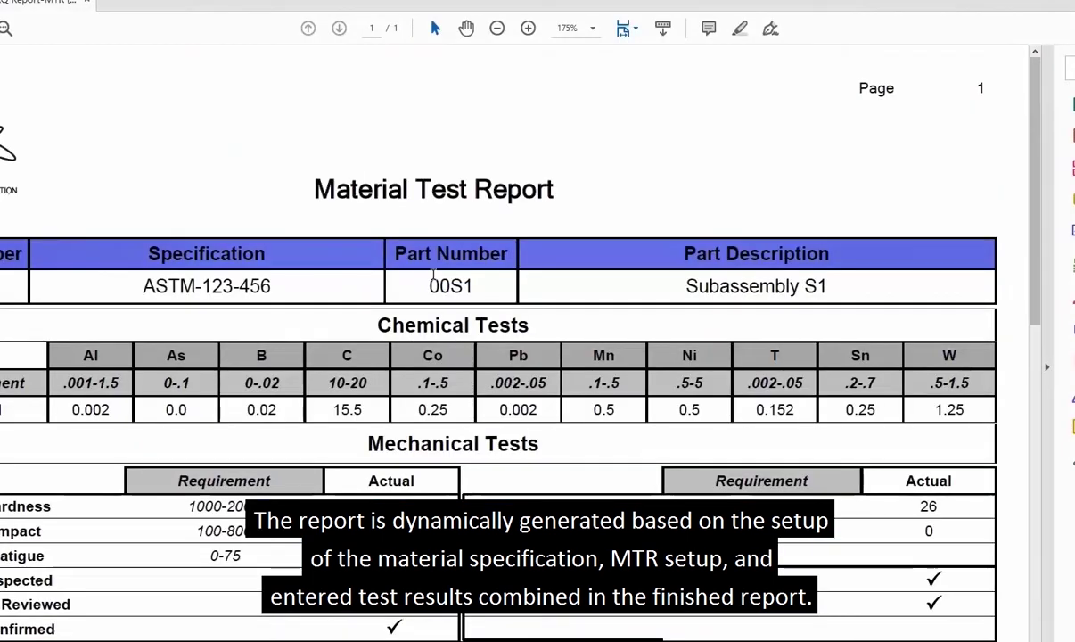
pyautogui.click(496, 28)
pyautogui.click(497, 29)
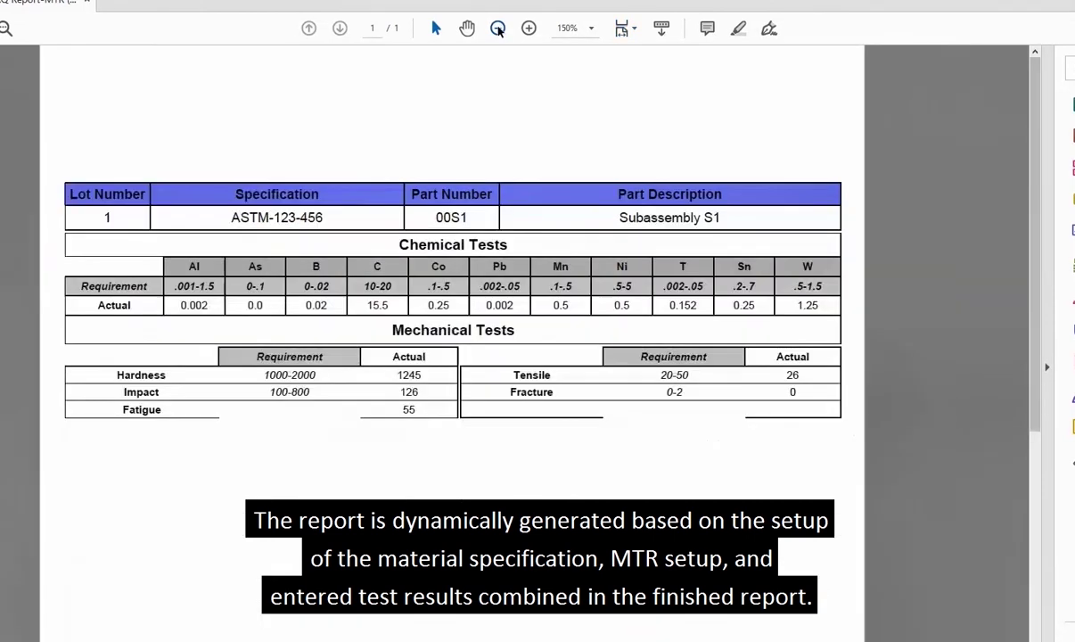
pyautogui.click(497, 29)
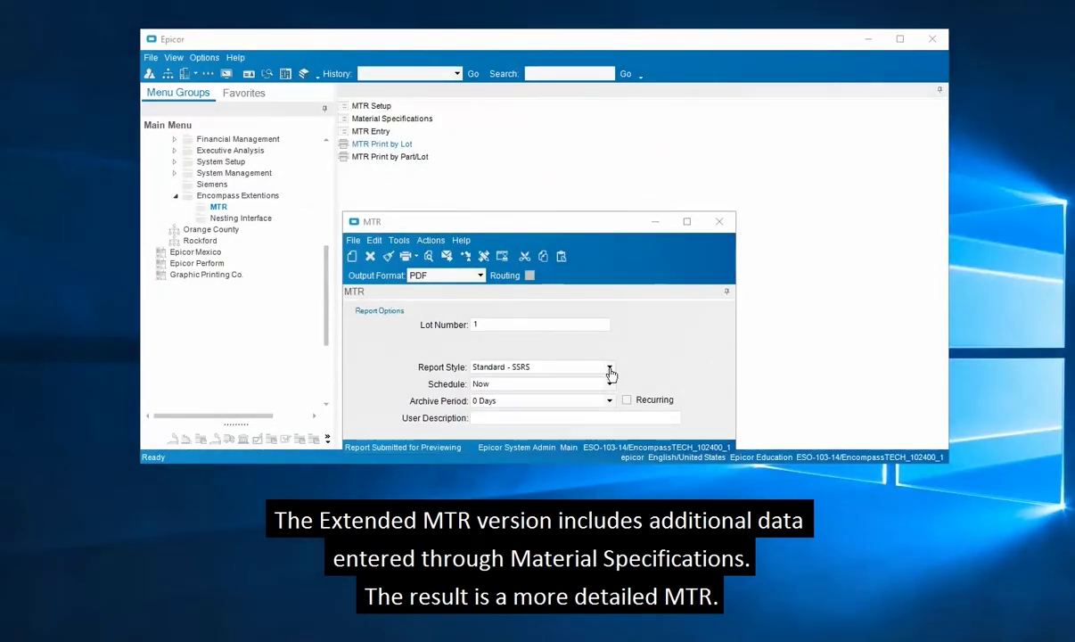
# Step: Change the report style to Extended, preview lot 1's material test report, and view the whole page
pyautogui.click(609, 367)
pyautogui.click(547, 395)
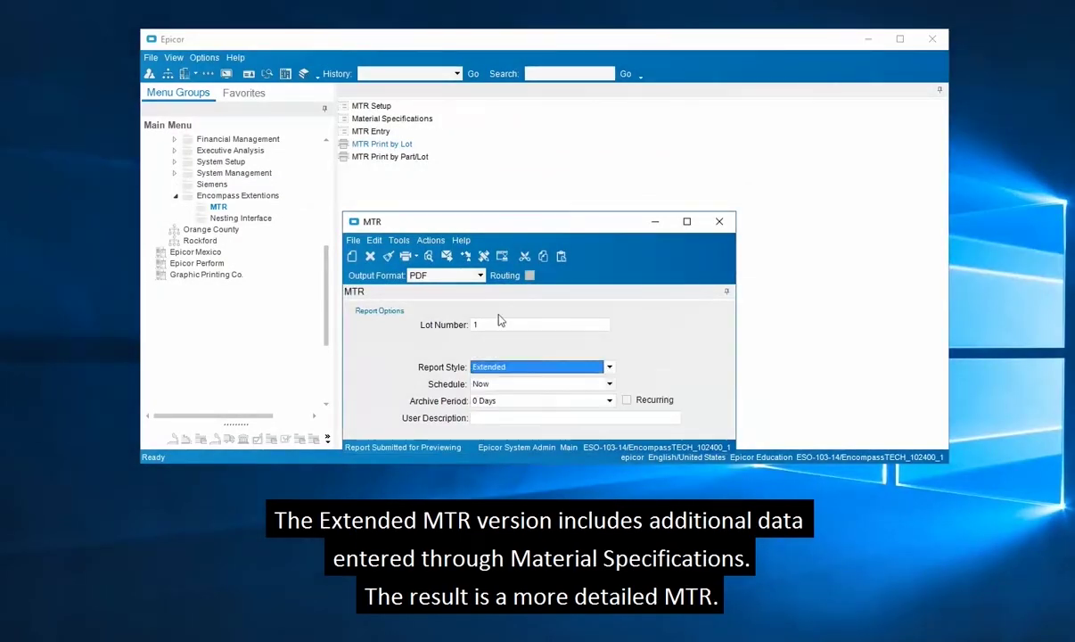
pyautogui.click(429, 257)
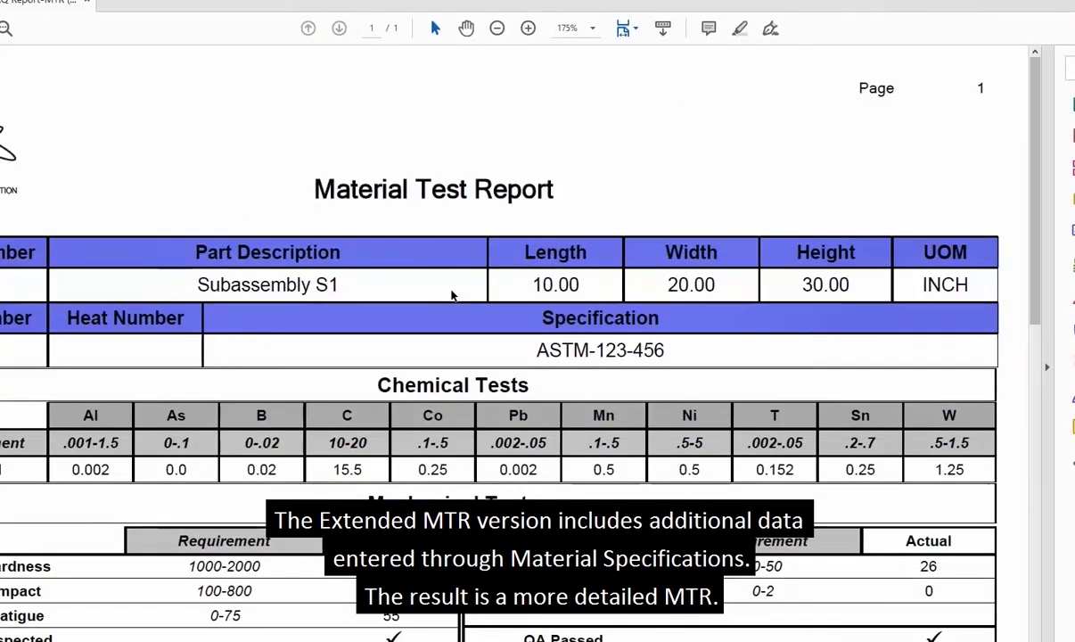
pyautogui.click(498, 29)
pyautogui.click(498, 28)
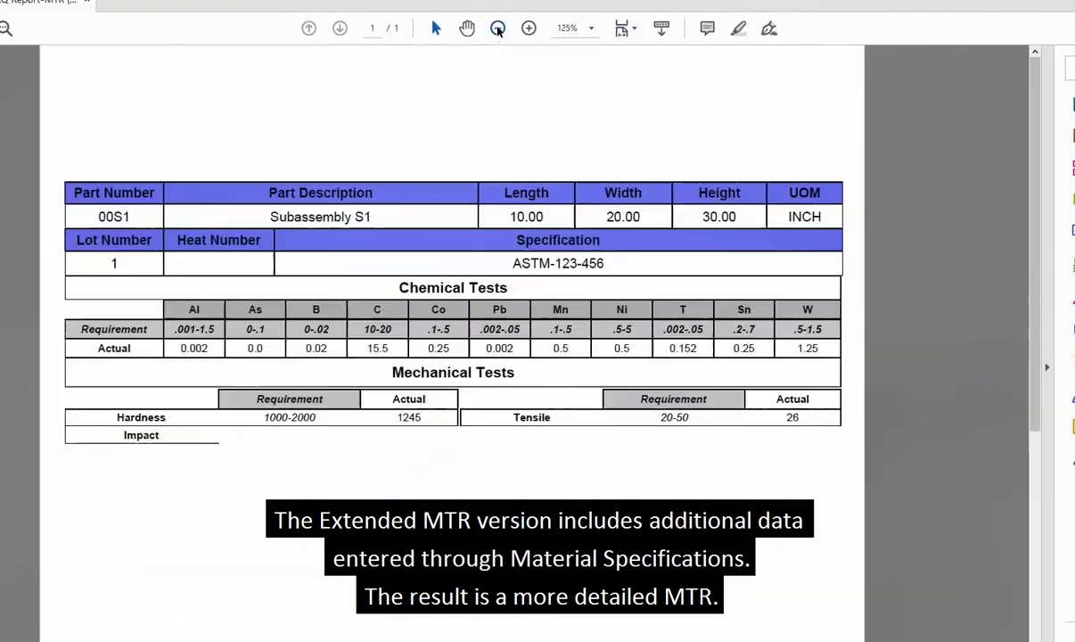
pyautogui.click(497, 29)
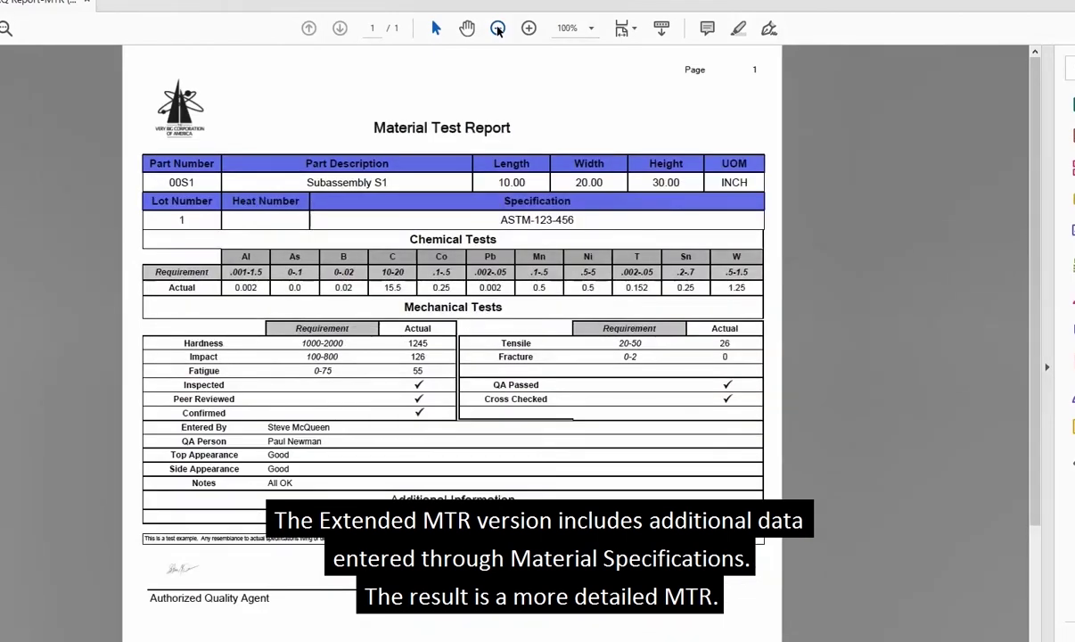